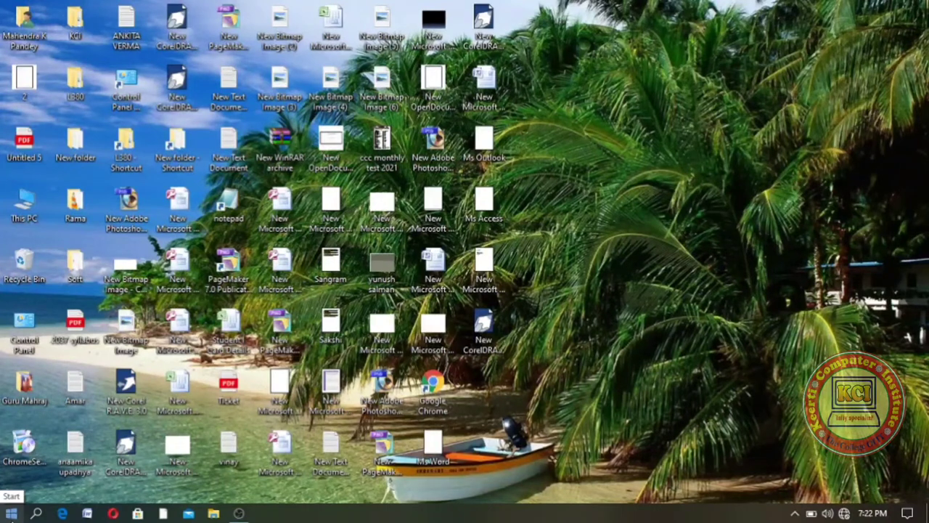
Launch Paint from the Windows Accessories group of installed programs
click(11, 513)
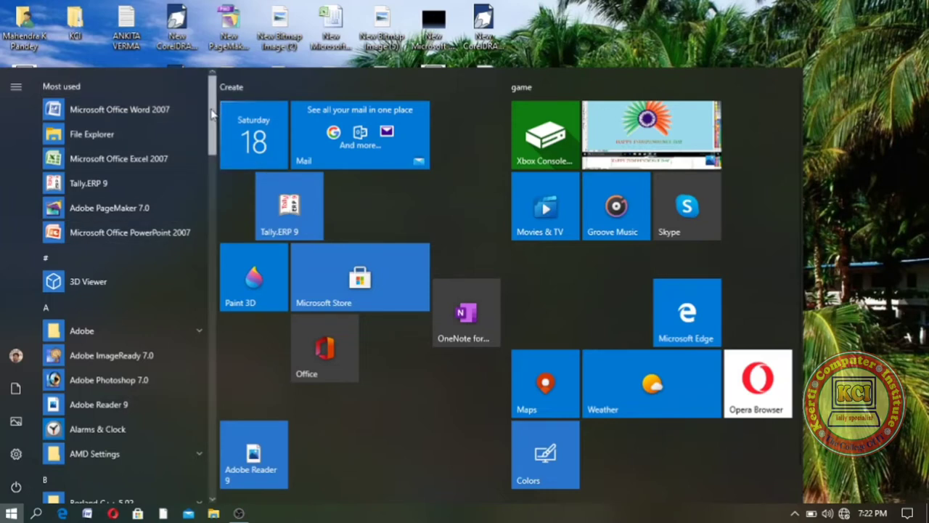
drag(212, 113, 219, 446)
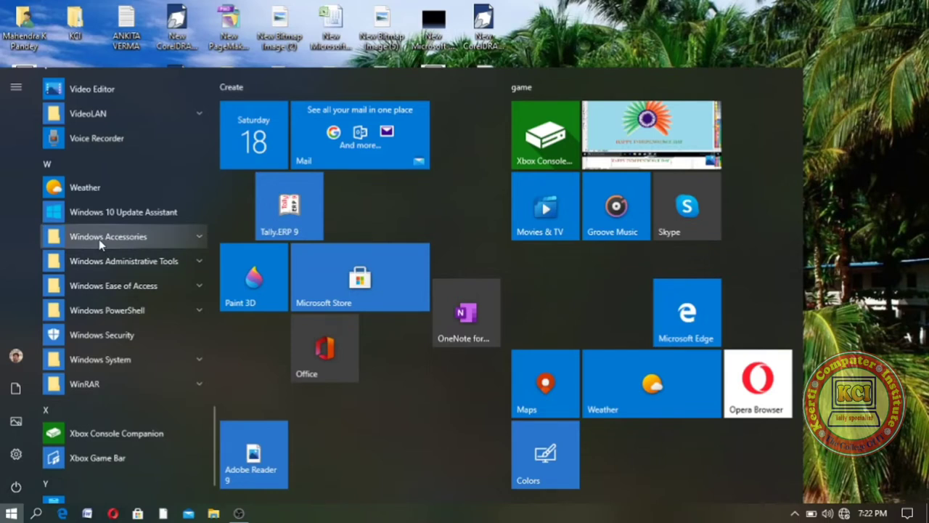
click(200, 238)
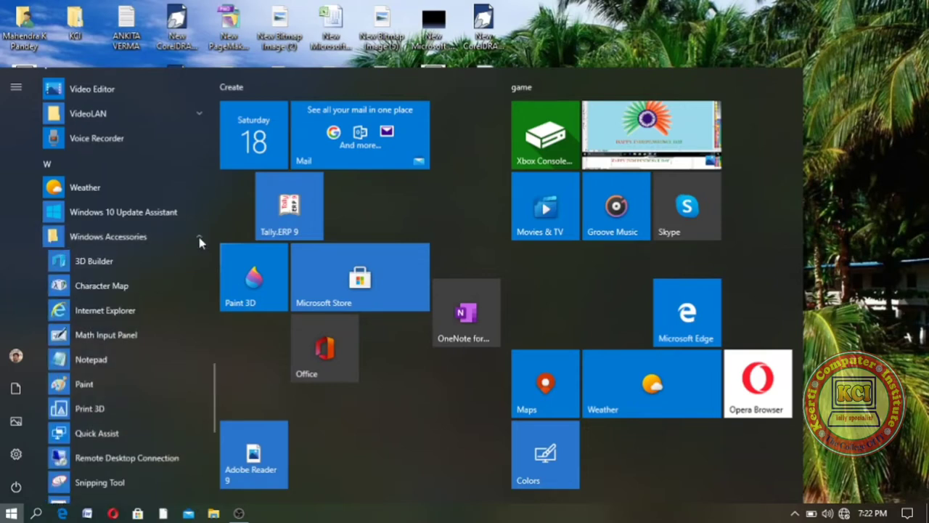
click(85, 386)
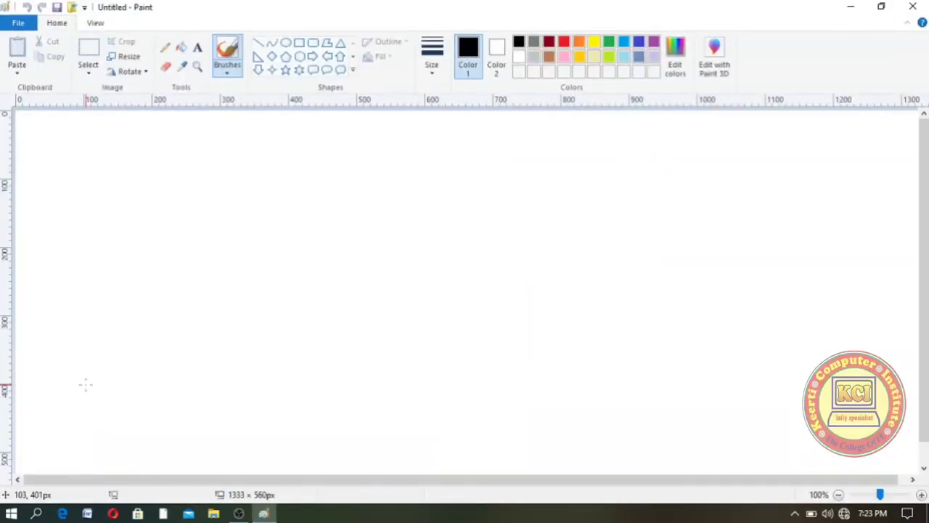
Search Windows for "Paint", then dismiss the search and return to the blank canvas
click(36, 514)
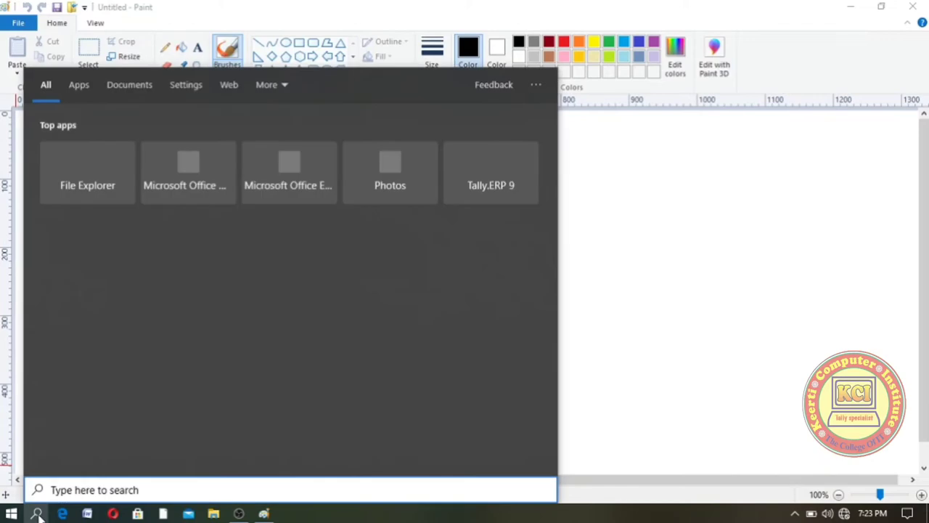
text(Pai)
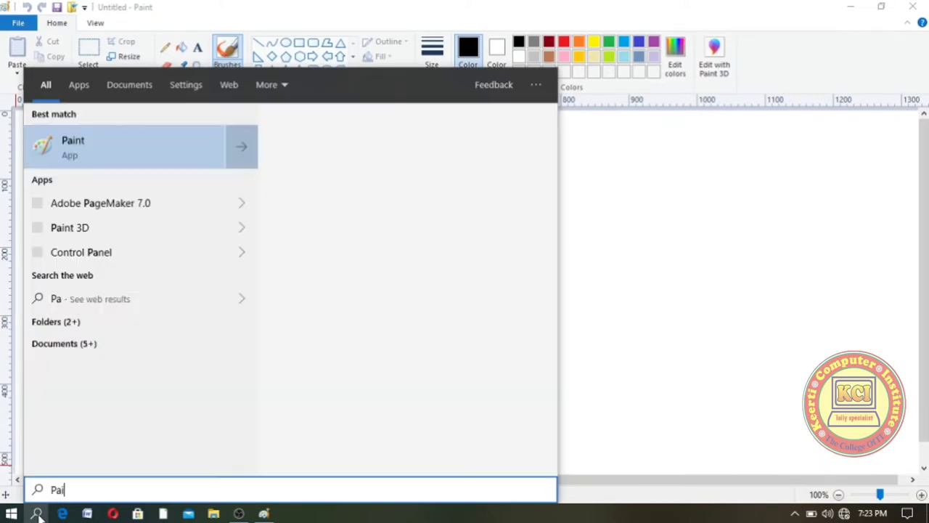
text(nt)
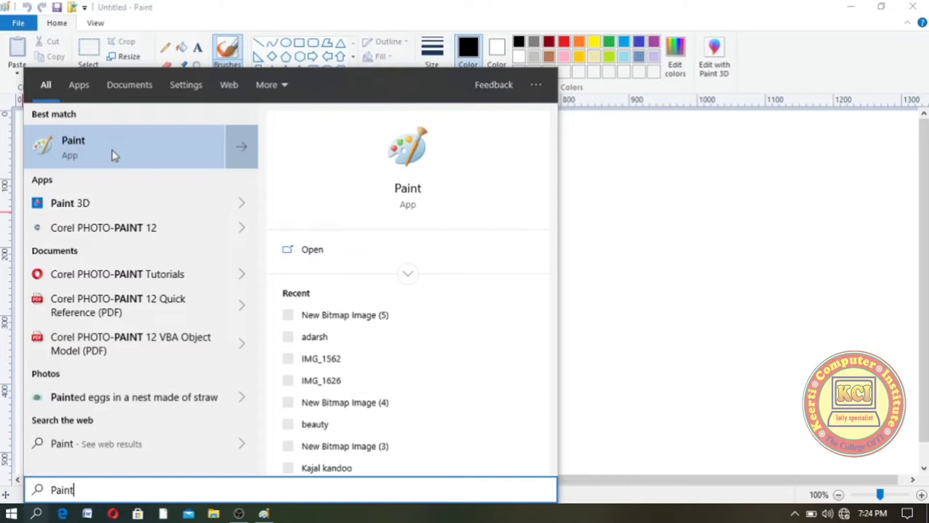
click(612, 256)
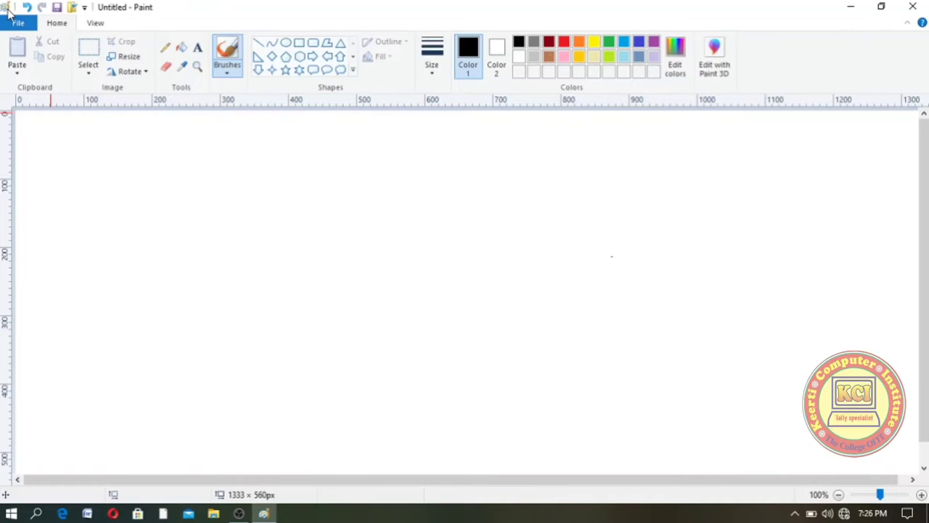
Restore the Paint window to its smaller size and move it higher on the desktop
click(8, 9)
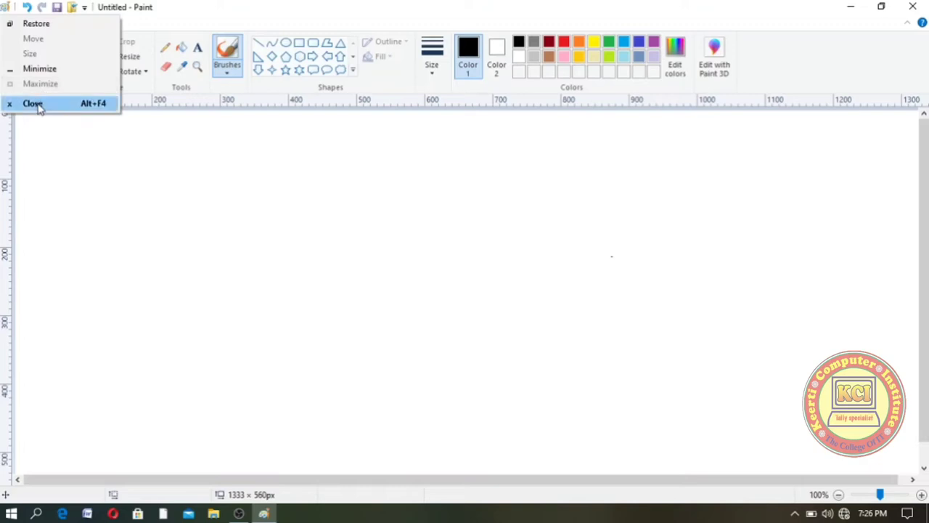
click(37, 24)
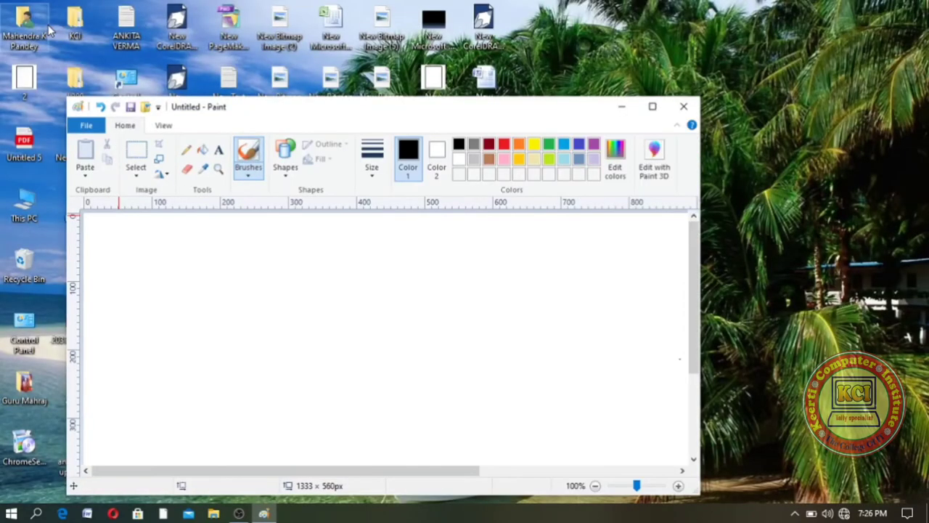
click(80, 107)
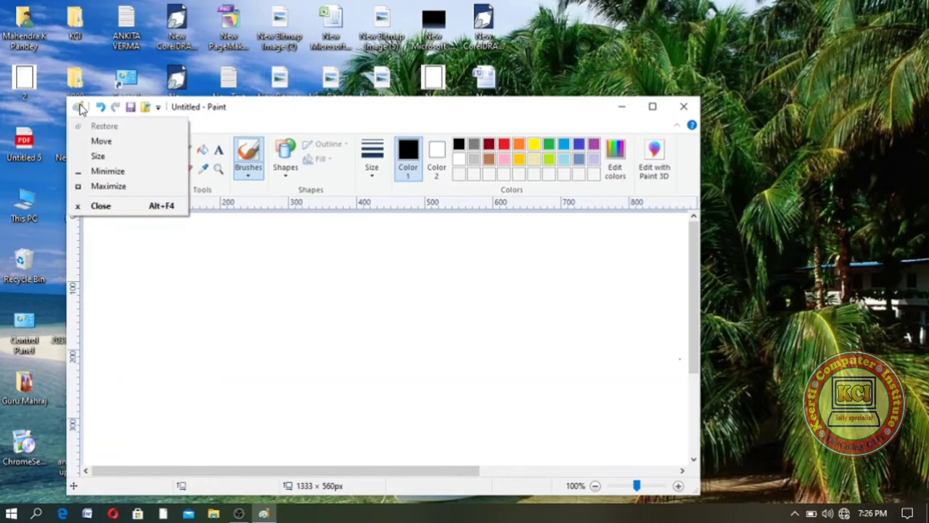
click(100, 143)
mouse_move(383, 106)
mouse_down()
mouse_move(4, 435)
mouse_move(3, 509)
mouse_move(116, 436)
mouse_move(244, 327)
mouse_move(428, 66)
mouse_up()
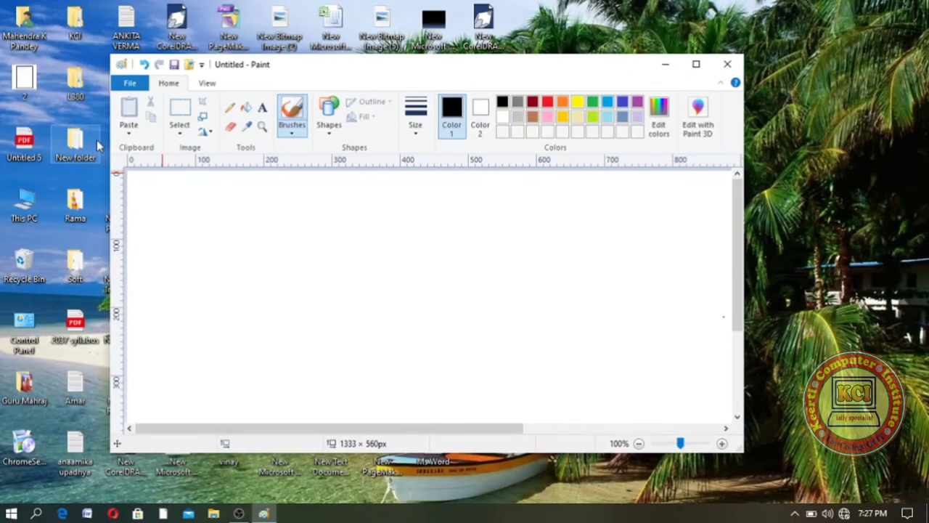
Maximize the Paint window and show the Quick Access Toolbar below the ribbon
key(alt+space)
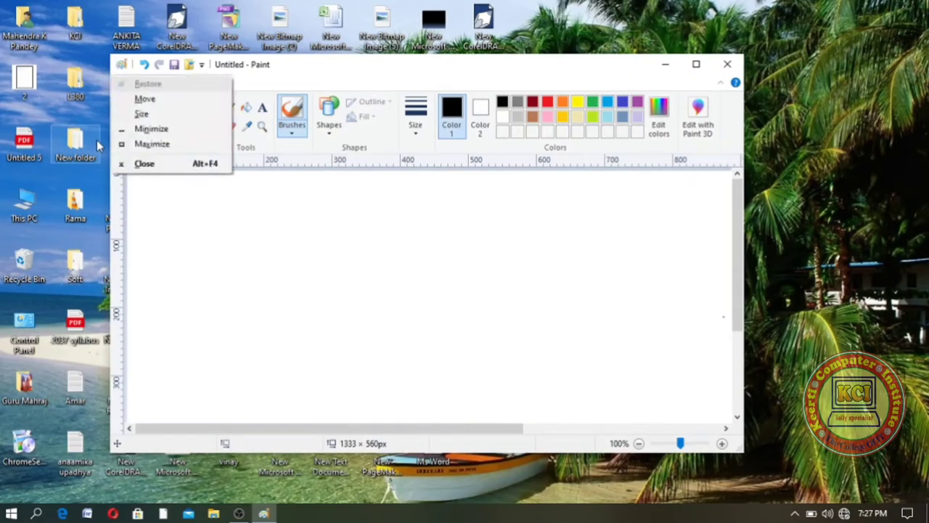
click(152, 144)
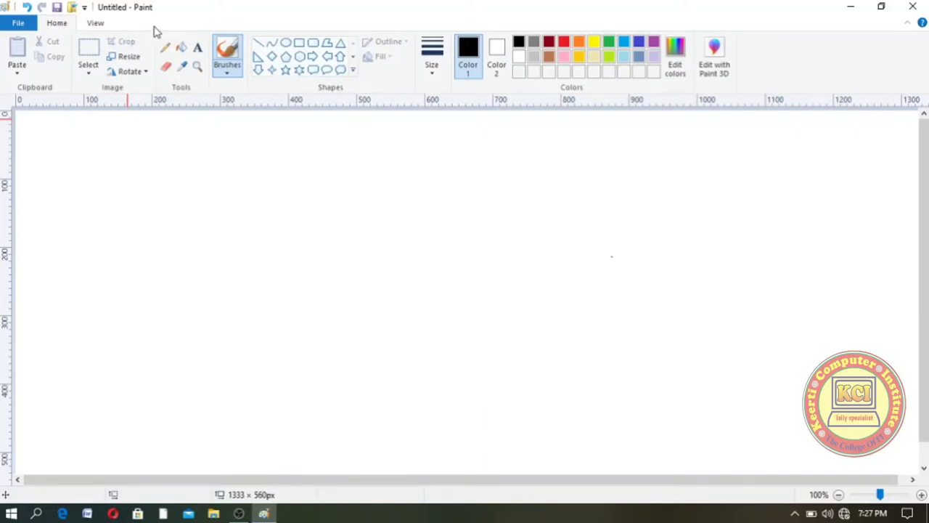
right_click(154, 30)
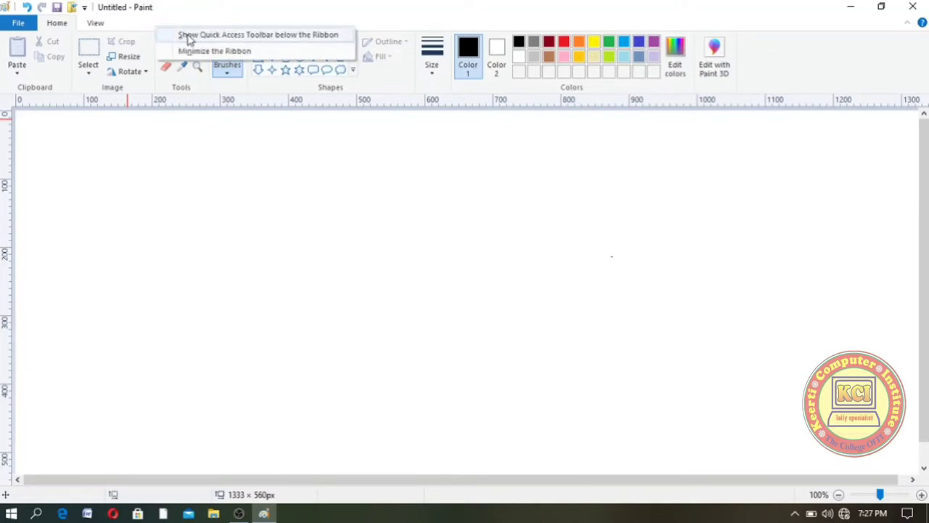
click(188, 35)
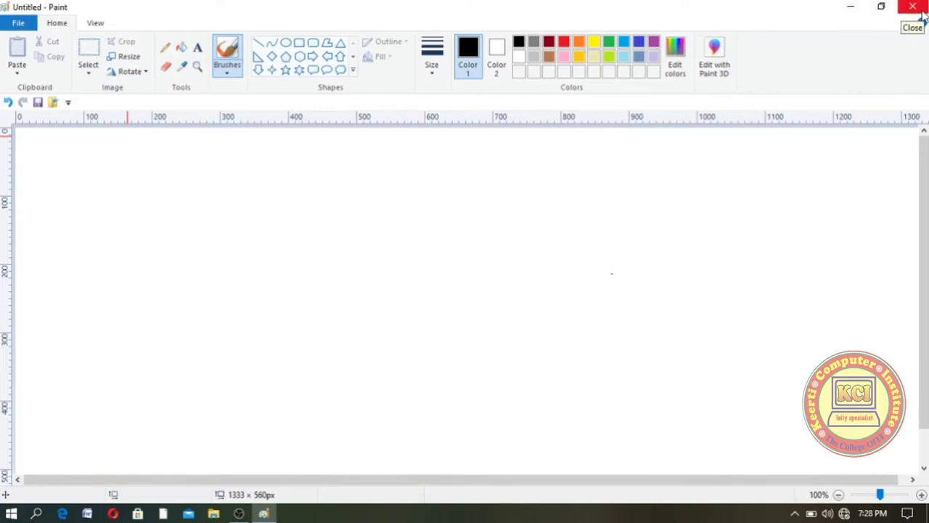
Switch the Paint window between restored, maximized and minimized states, and bring it back maximized
click(879, 8)
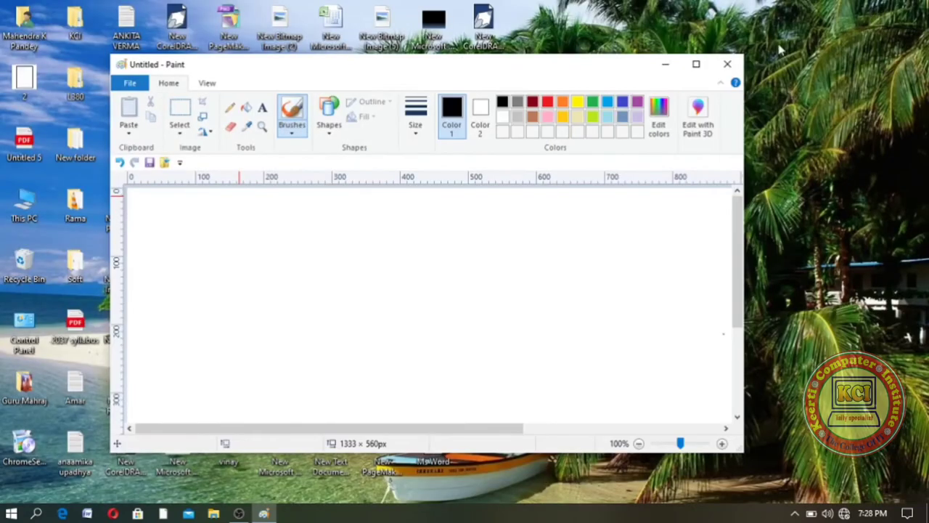
click(695, 69)
click(850, 10)
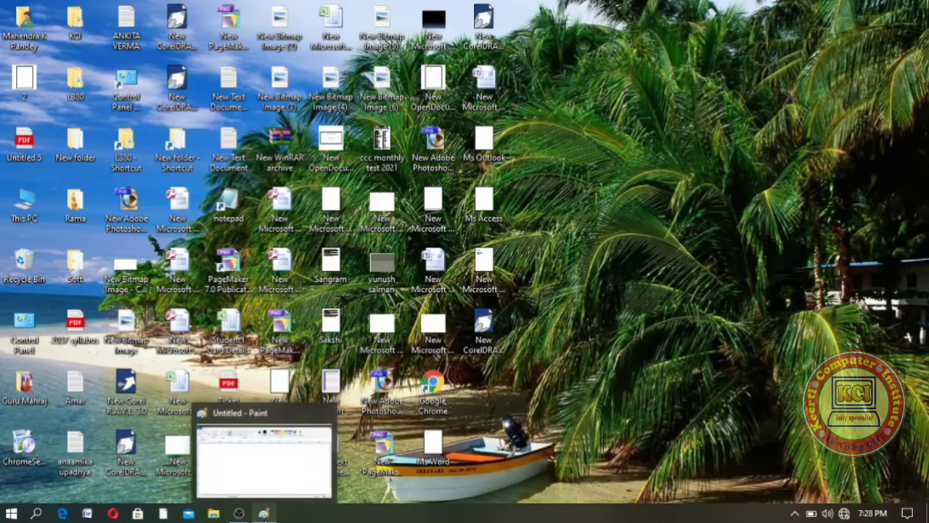
click(263, 513)
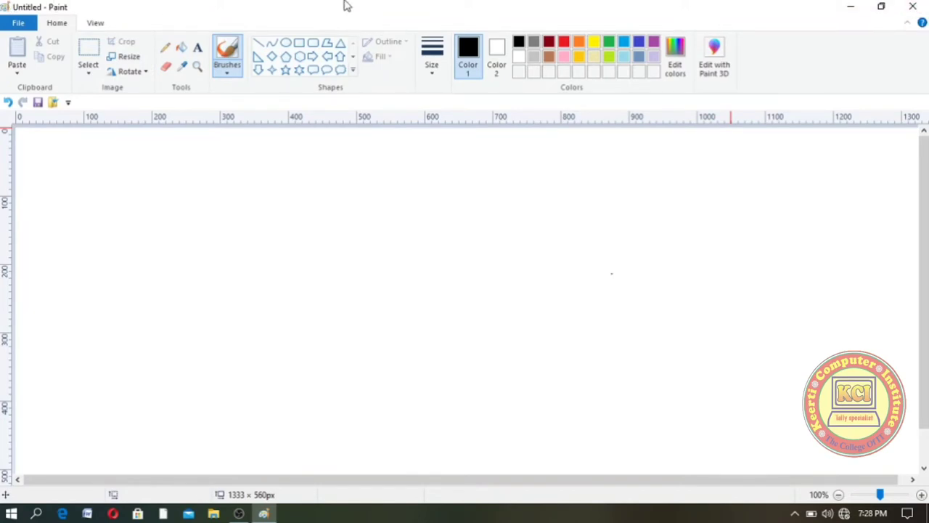
Show the Quick Access Toolbar above the ribbon
right_click(317, 27)
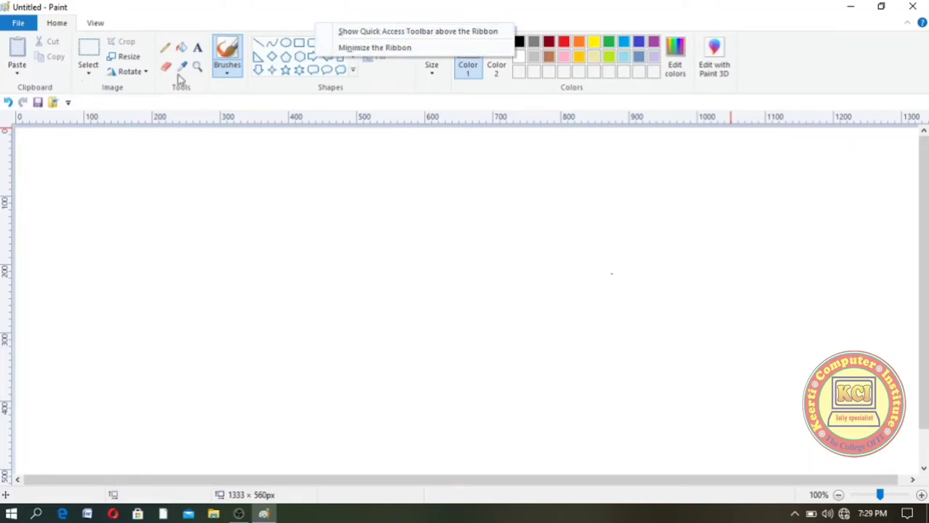
click(360, 31)
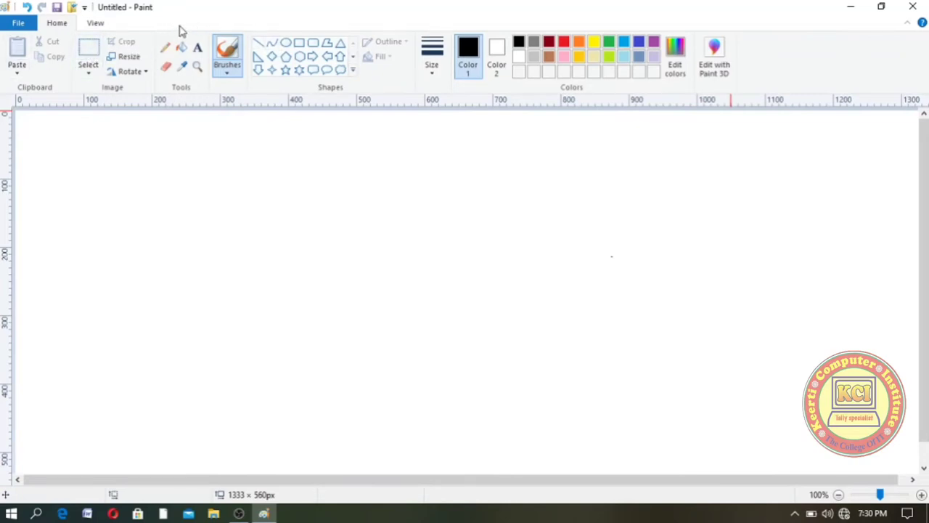
Minimize the ribbon and expand it again, two times in a row
key(ctrl+F1)
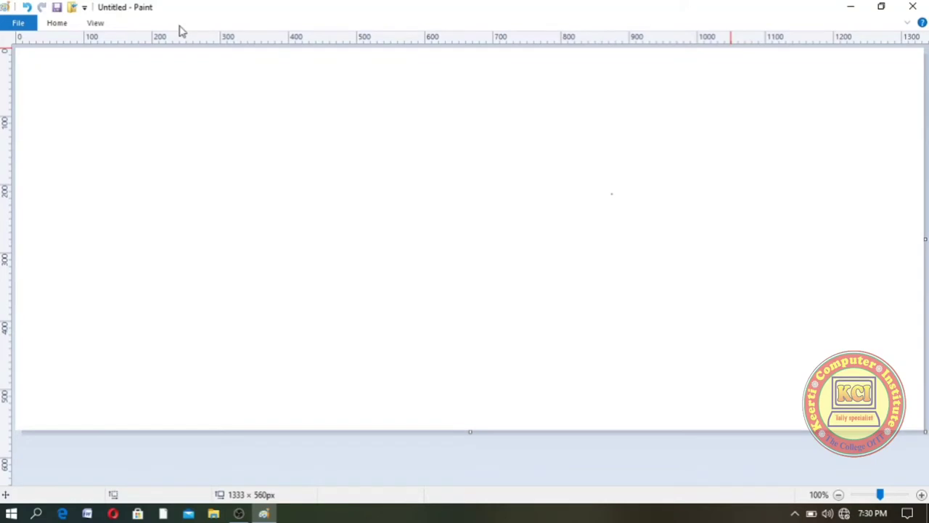
key(ctrl+F1)
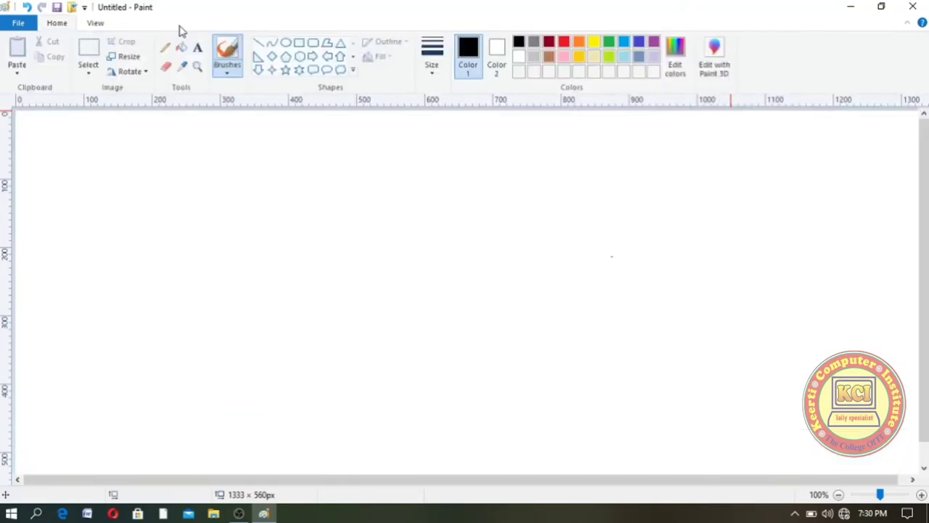
right_click(181, 30)
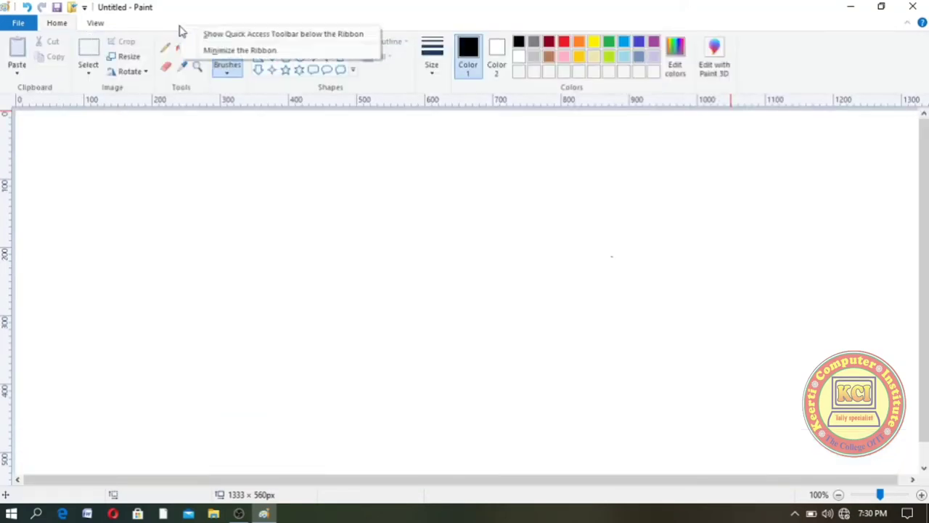
click(266, 54)
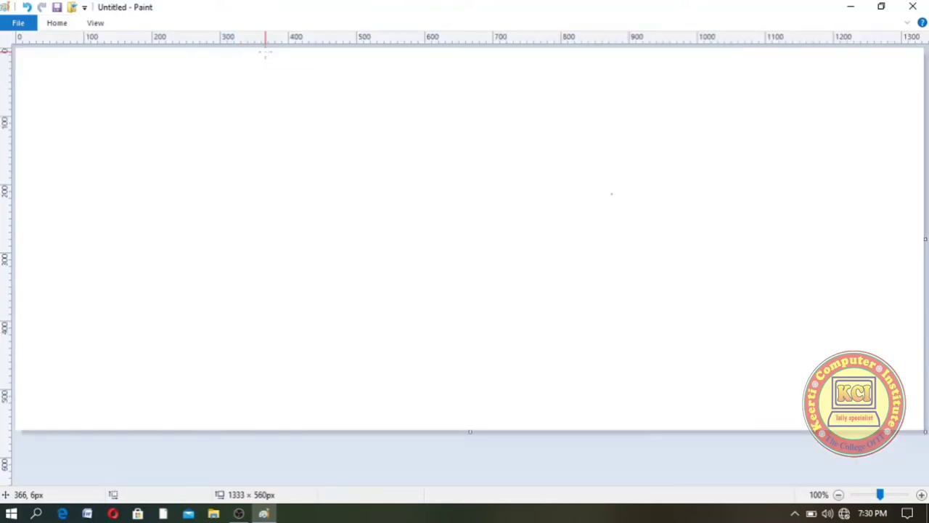
right_click(225, 33)
click(275, 55)
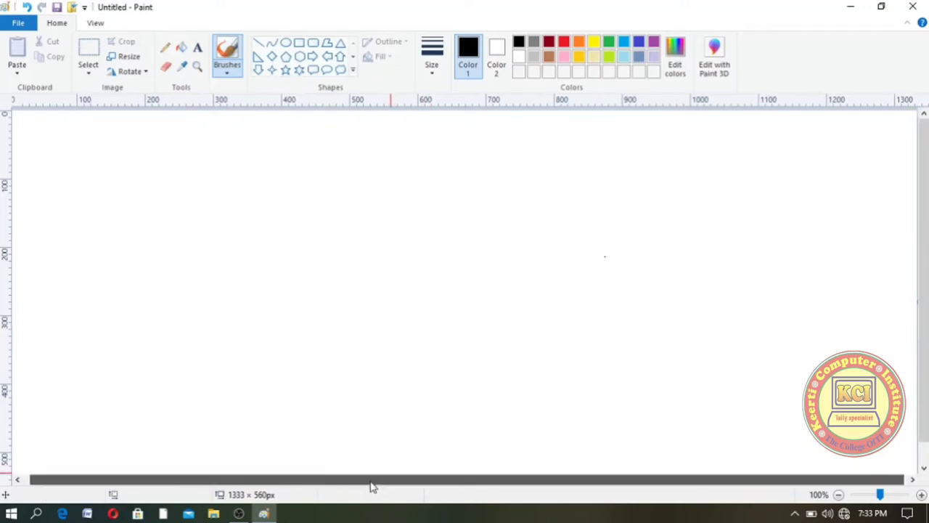
Examine the canvas by scrolling it horizontally and zooming to 800%, 12.5% and 200% before returning to 100%
drag(407, 479, 392, 467)
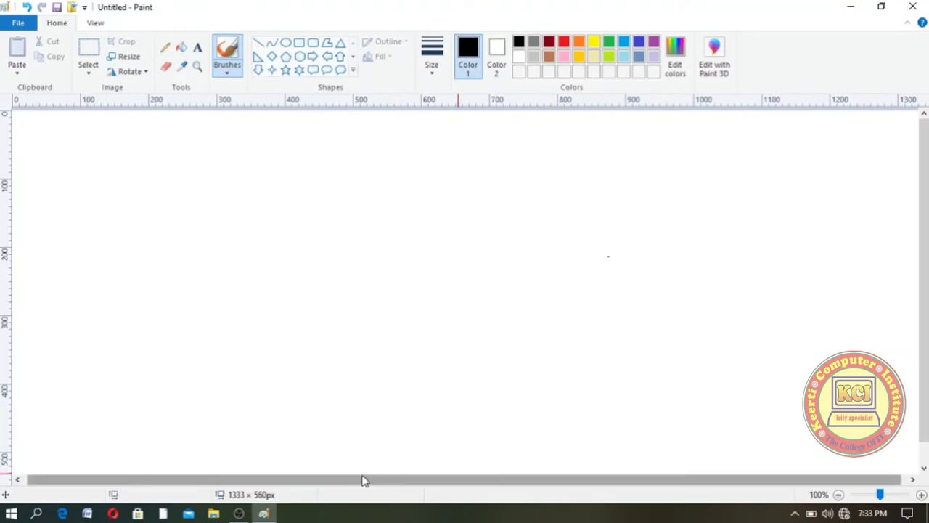
drag(367, 479, 348, 488)
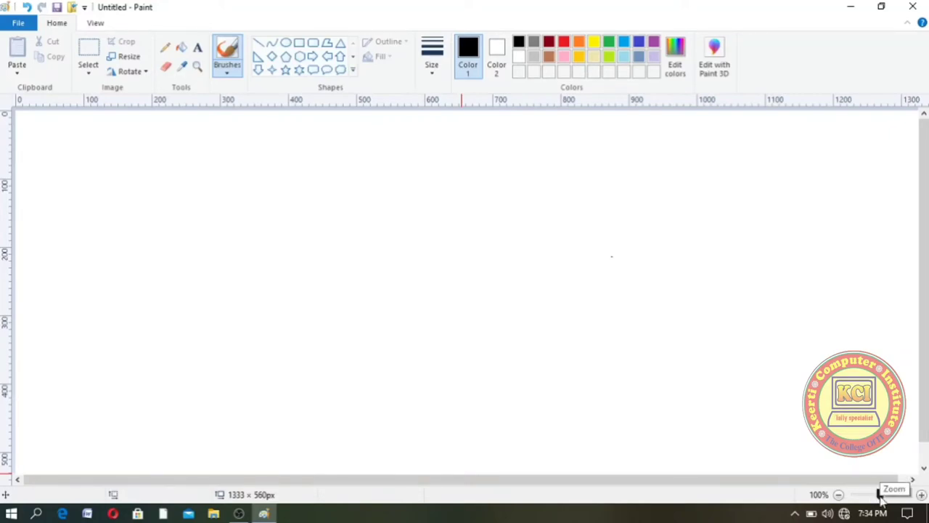
drag(880, 493, 905, 494)
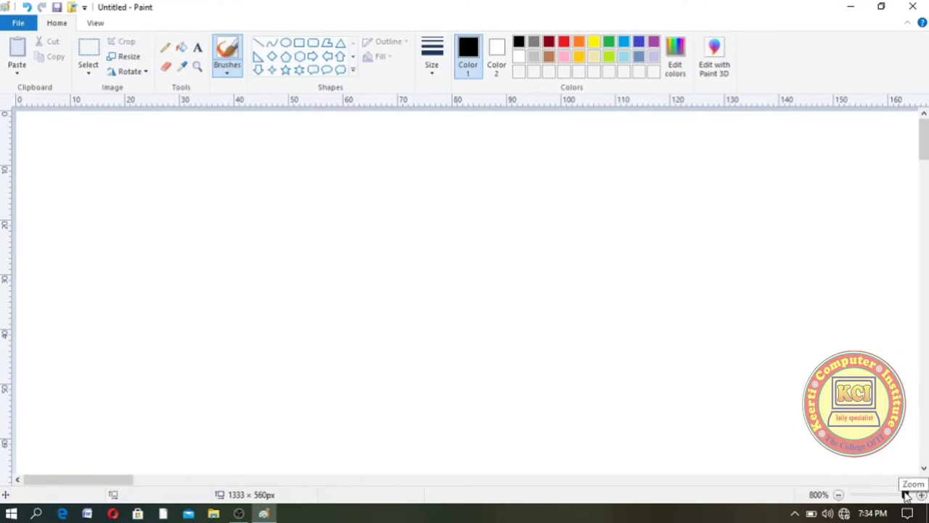
drag(906, 495, 850, 495)
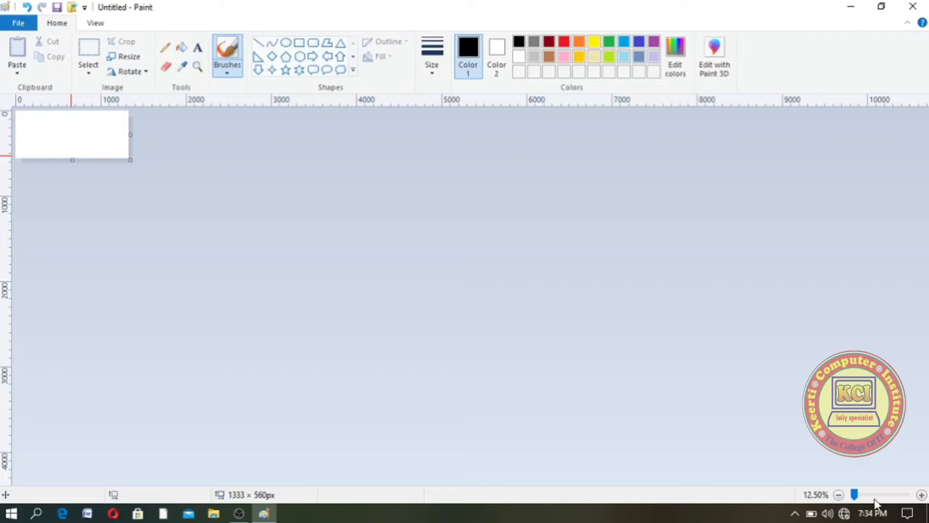
click(922, 495)
click(922, 495)
click(922, 495)
click(922, 495)
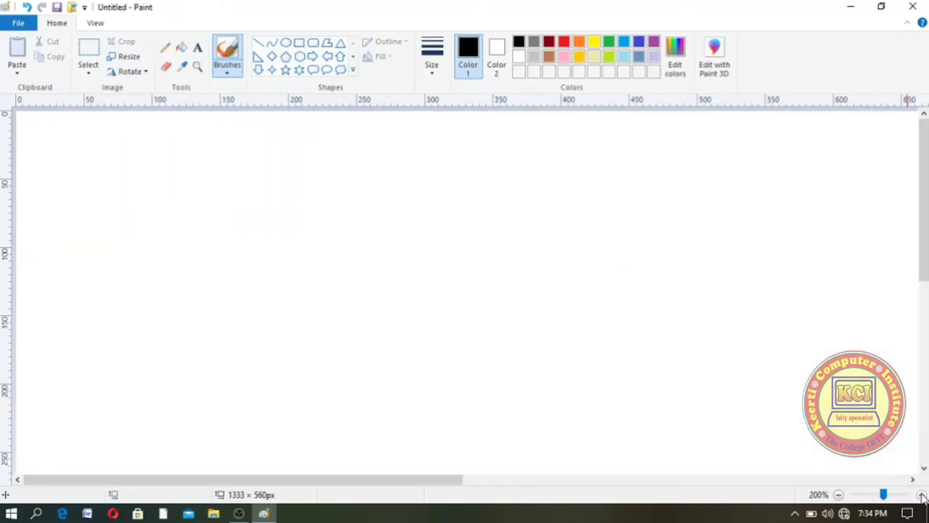
click(838, 495)
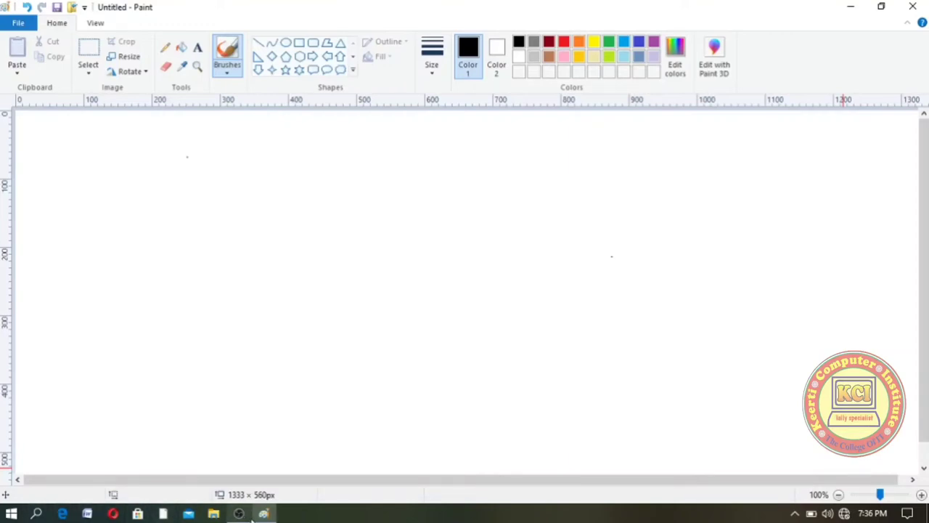
Draw a black-outlined pentagon about 255 × 192 px in the upper middle of the canvas
mouse_move(264, 516)
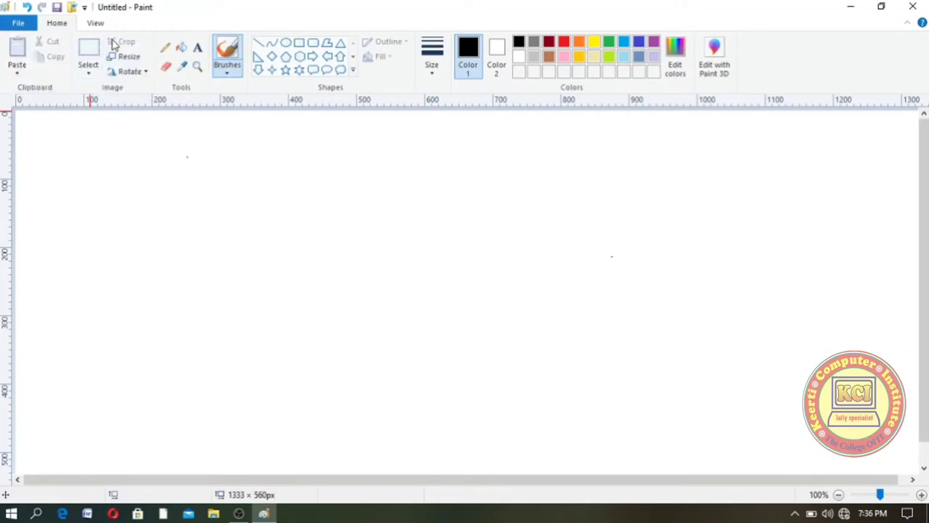
click(285, 56)
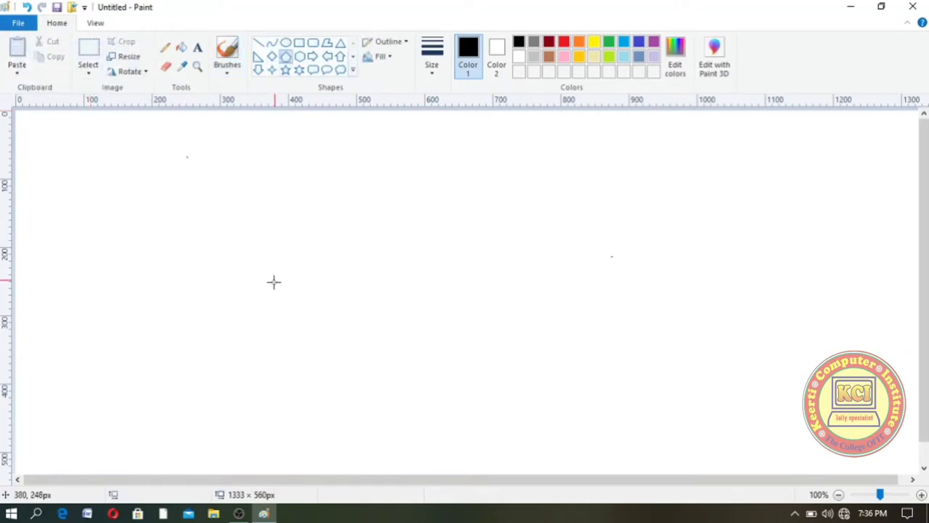
drag(264, 304, 440, 173)
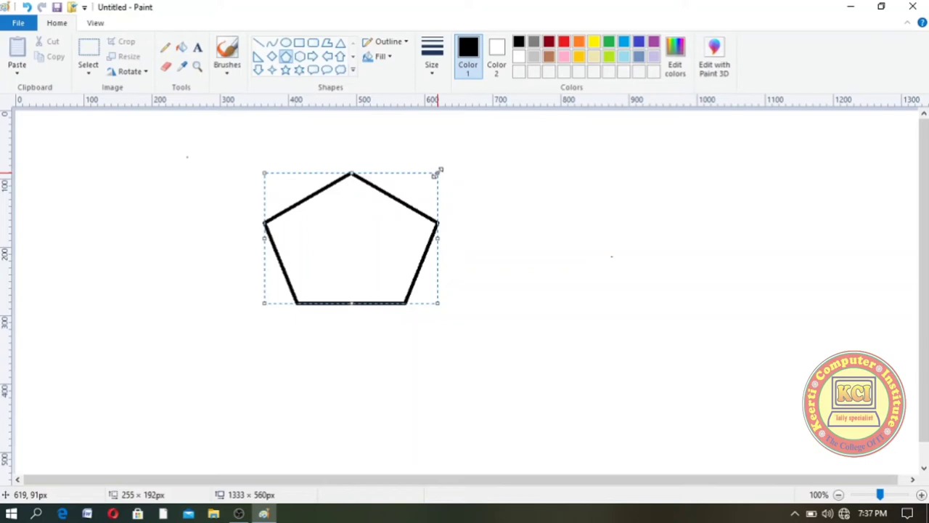
click(18, 24)
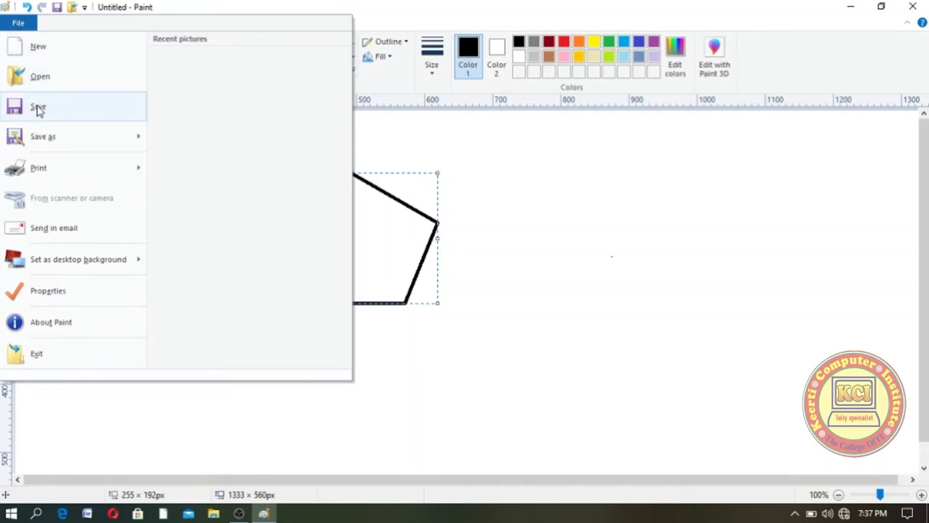
mouse_move(38, 167)
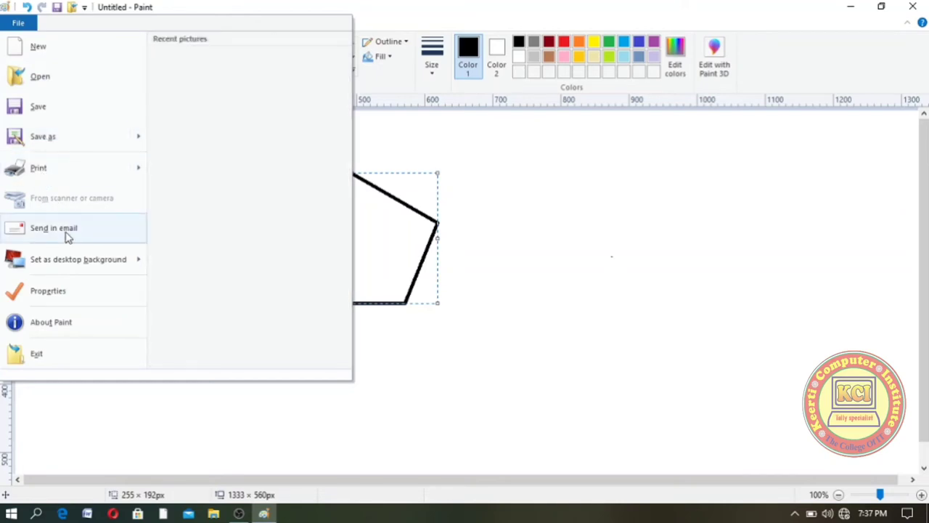
mouse_move(62, 267)
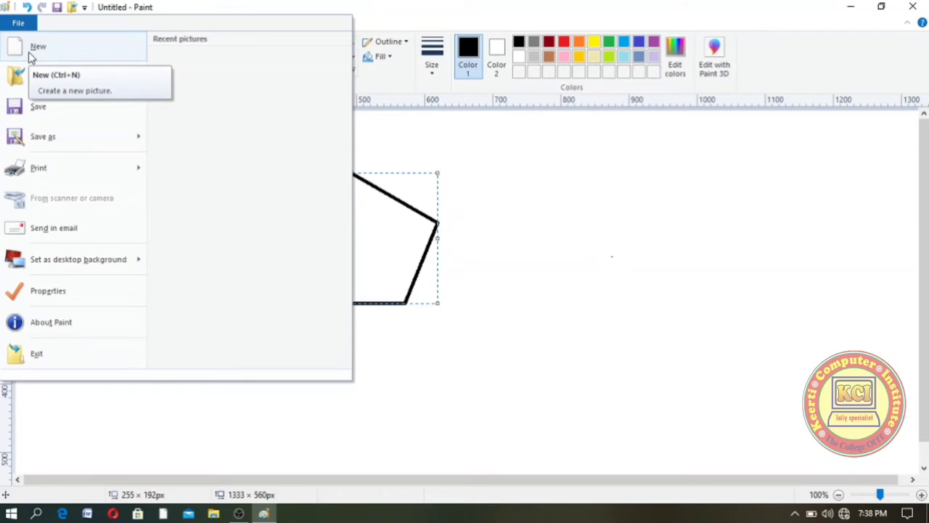
key(Escape)
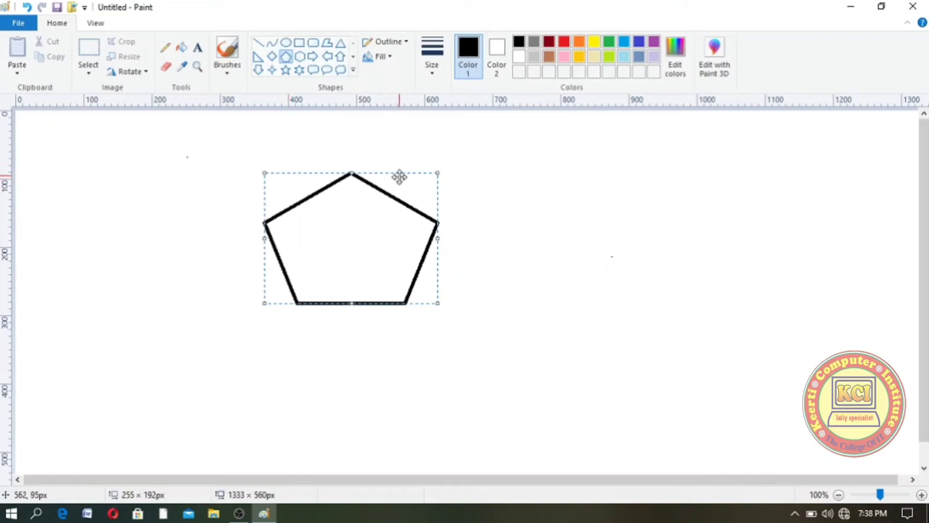
Create a new blank picture, discarding the unsaved pentagon drawing
click(19, 24)
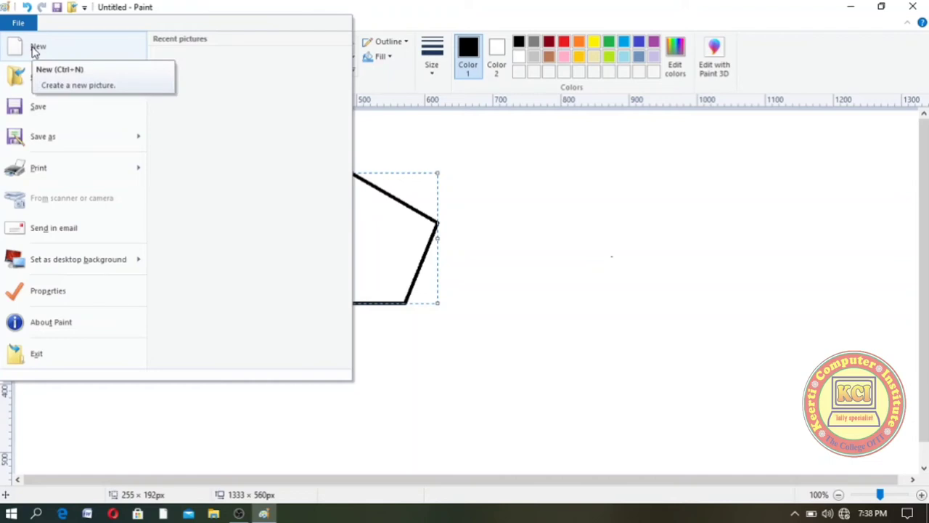
click(33, 47)
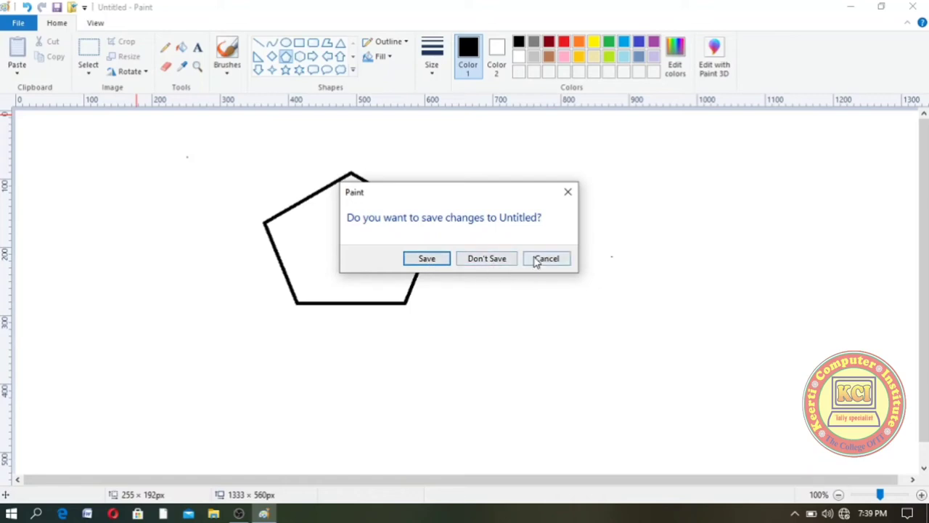
click(490, 259)
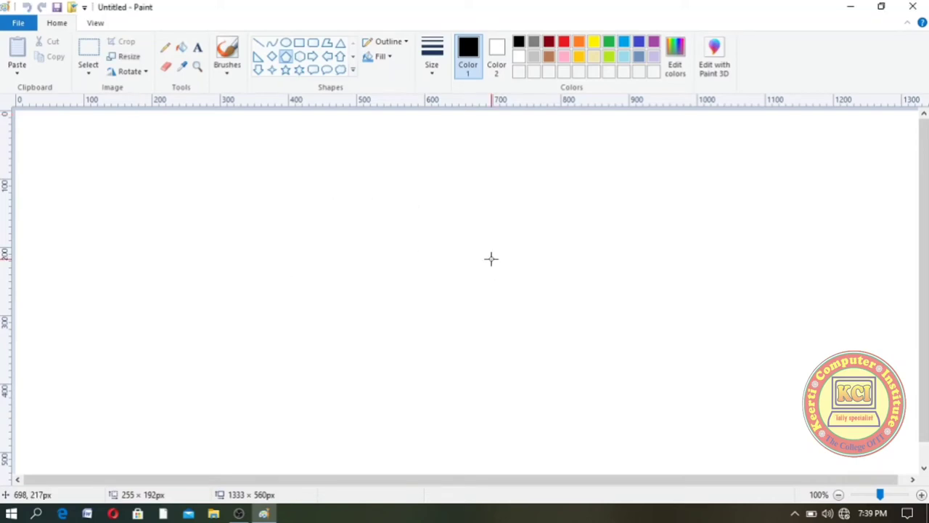
Open the existing picture adarsh from the Guru Mahraj folder
key(alt+f)
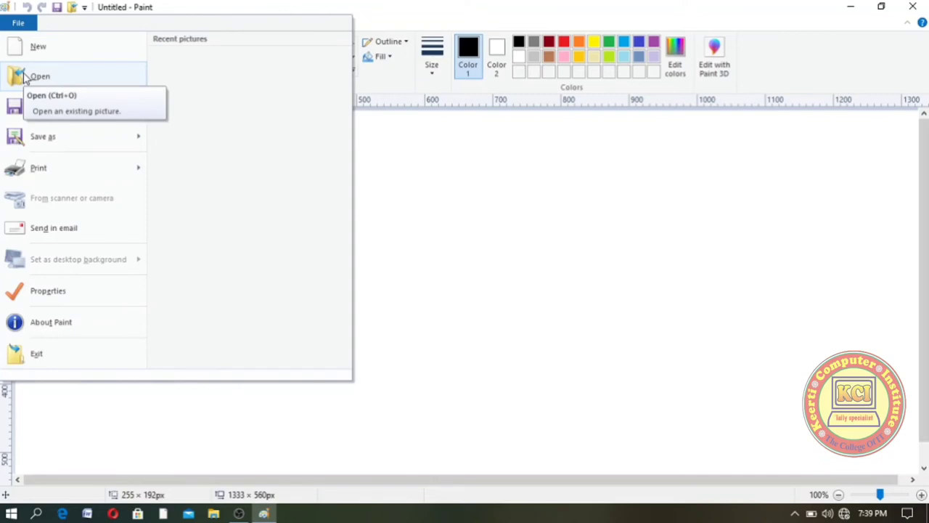
click(25, 77)
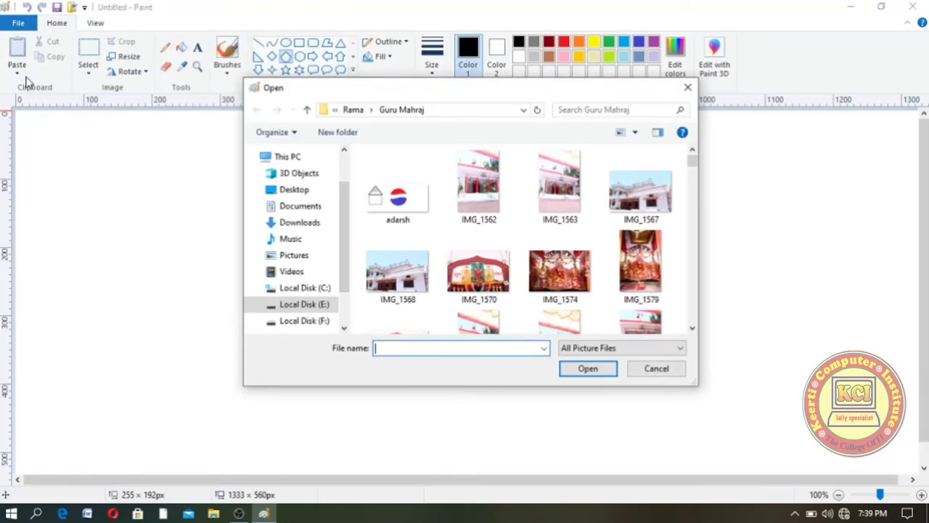
click(397, 207)
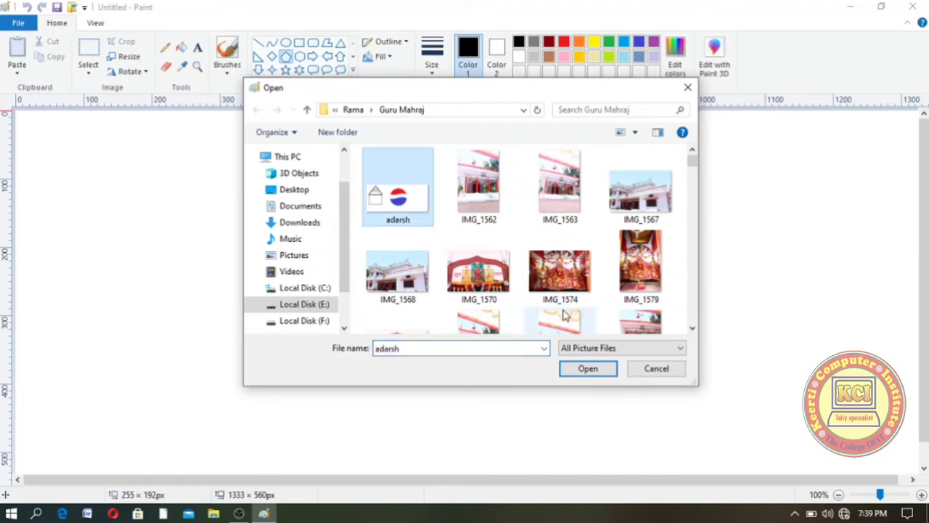
click(589, 376)
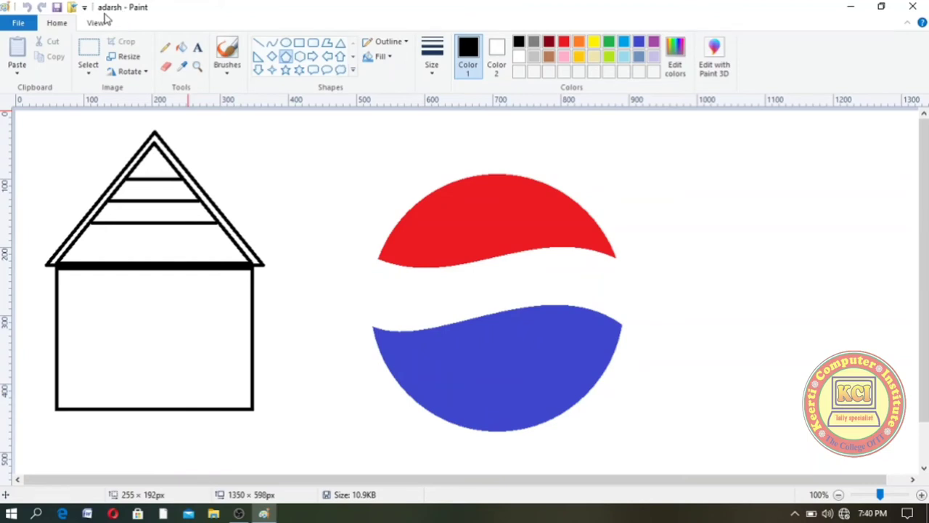
Replace the opened house-and-logo picture with a new blank picture
click(22, 23)
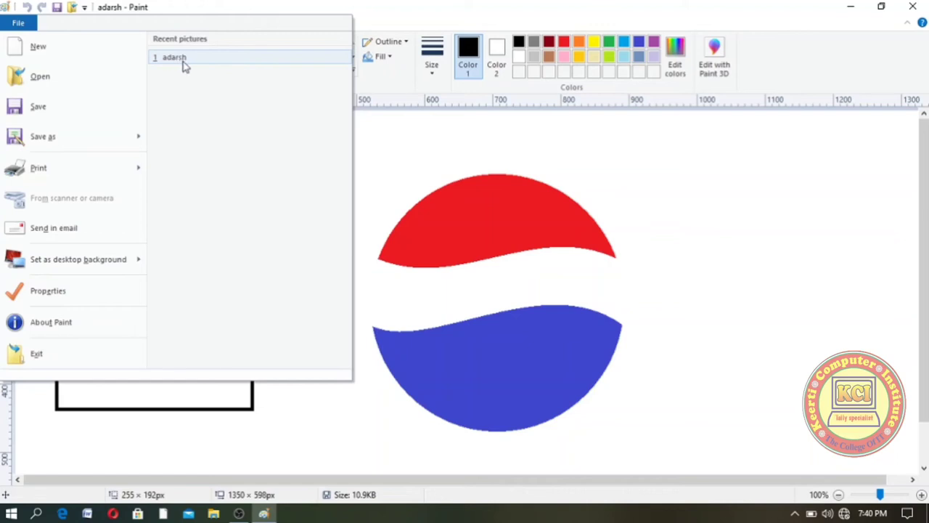
click(32, 50)
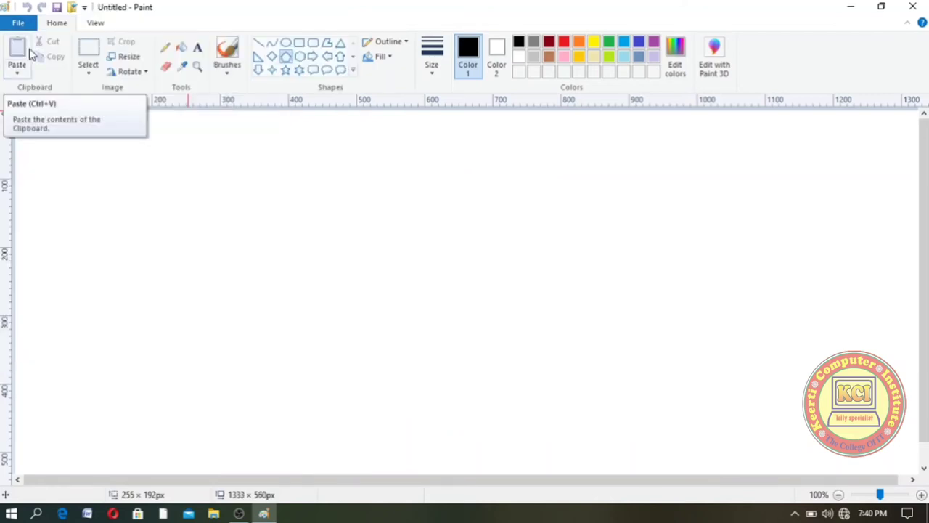
click(15, 22)
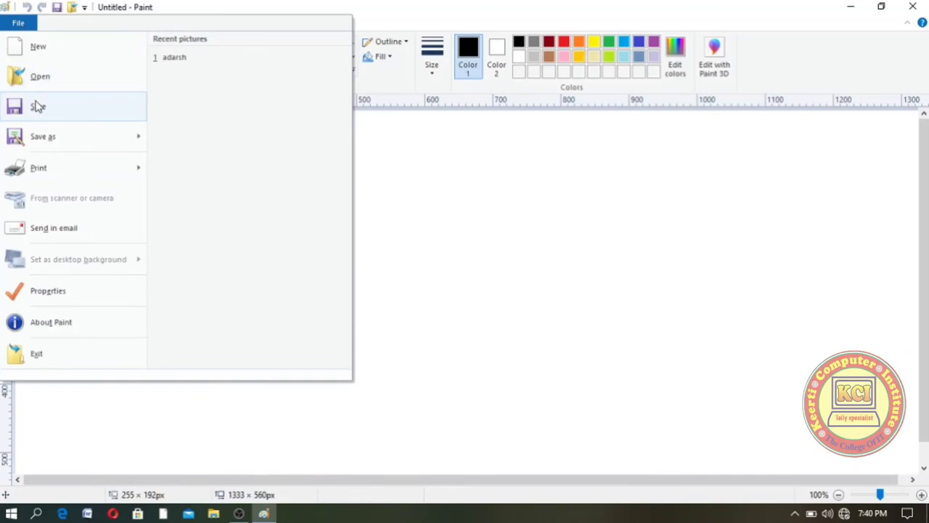
click(455, 224)
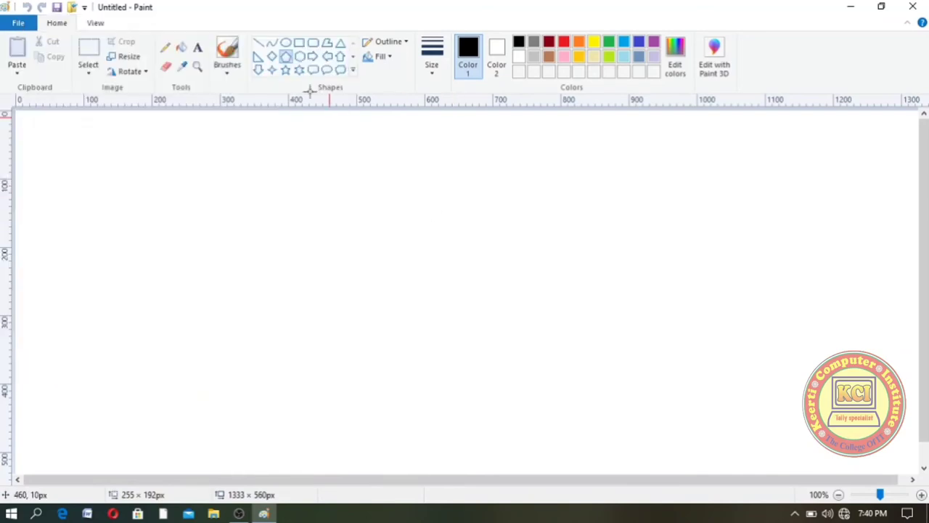
Draw a red-outlined cloud callout about 286 × 293 px mid-canvas and fill it and its small bubbles with light blue
click(341, 70)
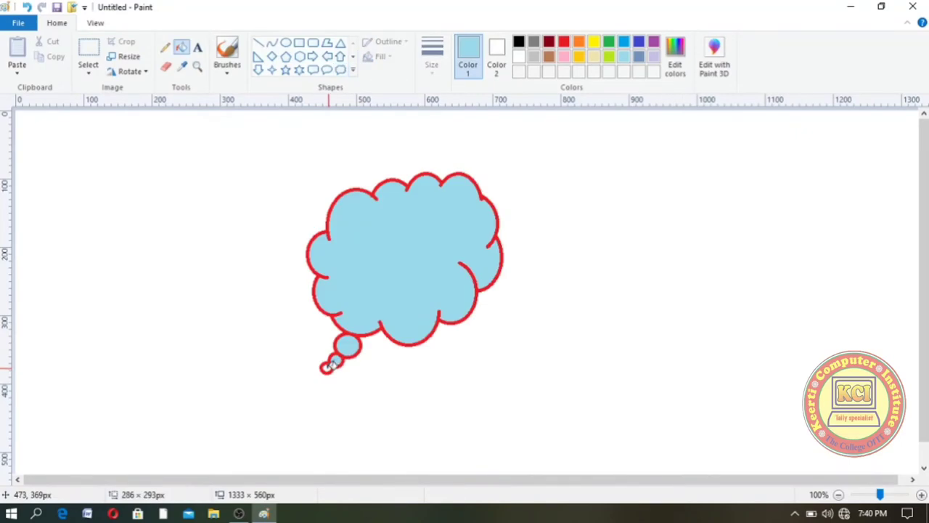
click(327, 366)
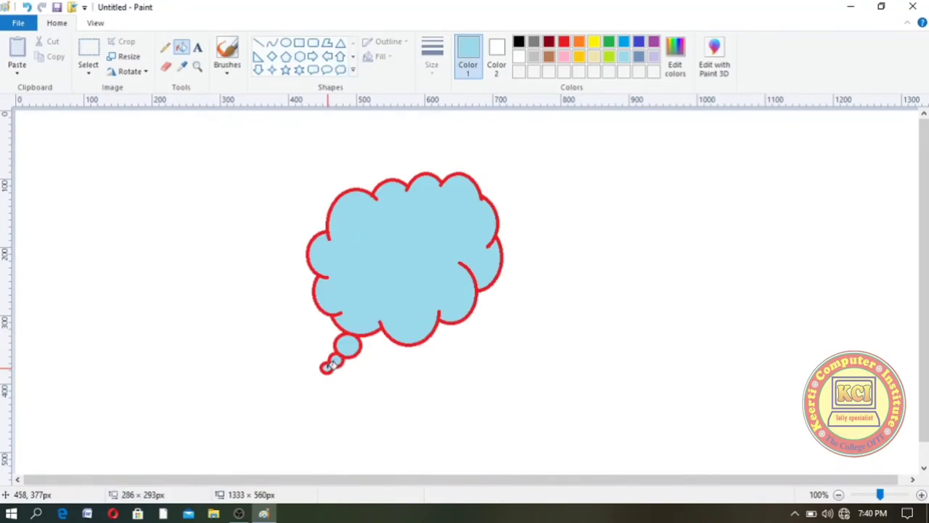
Save the cloud callout drawing as a 24-bit Bitmap named Kci in the Pictures folder
click(18, 24)
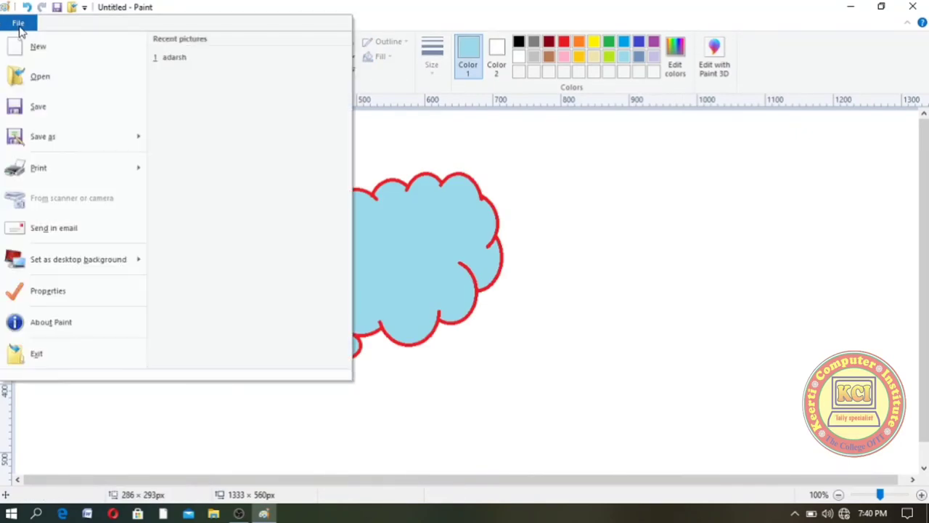
click(42, 108)
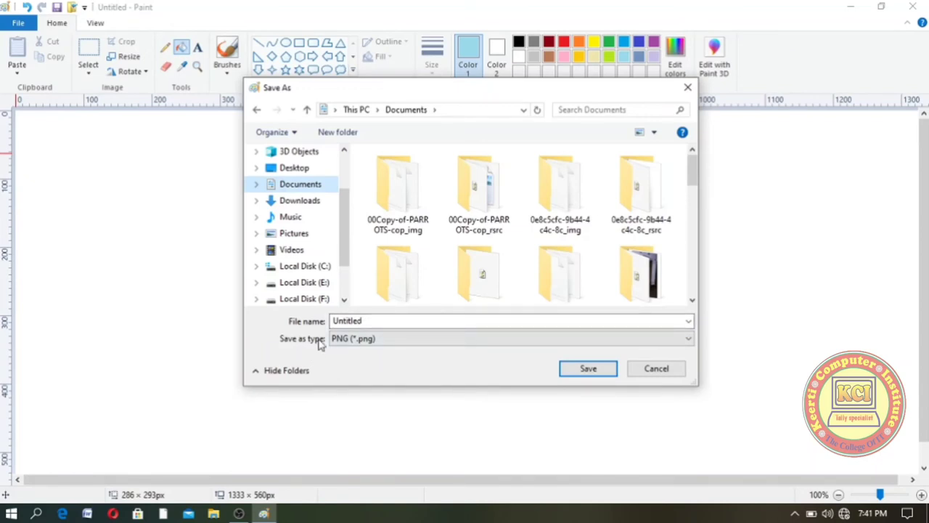
click(689, 339)
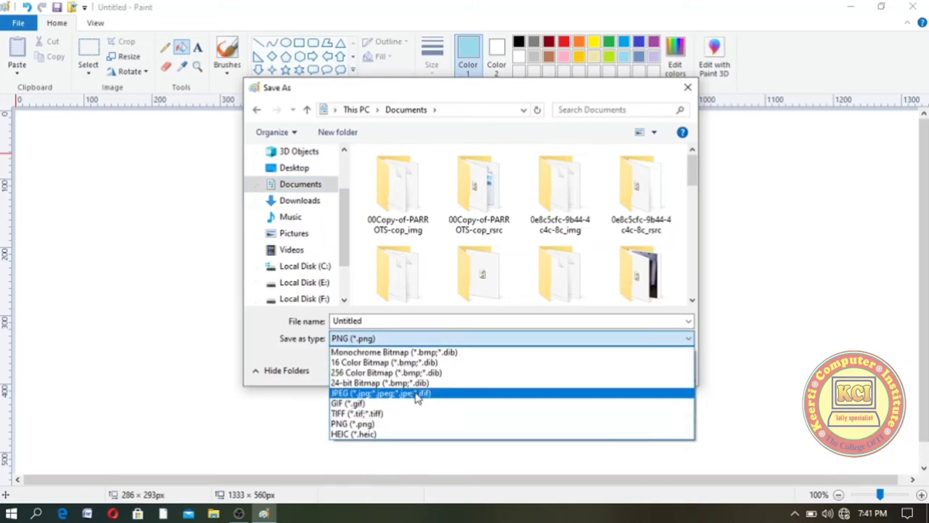
click(363, 388)
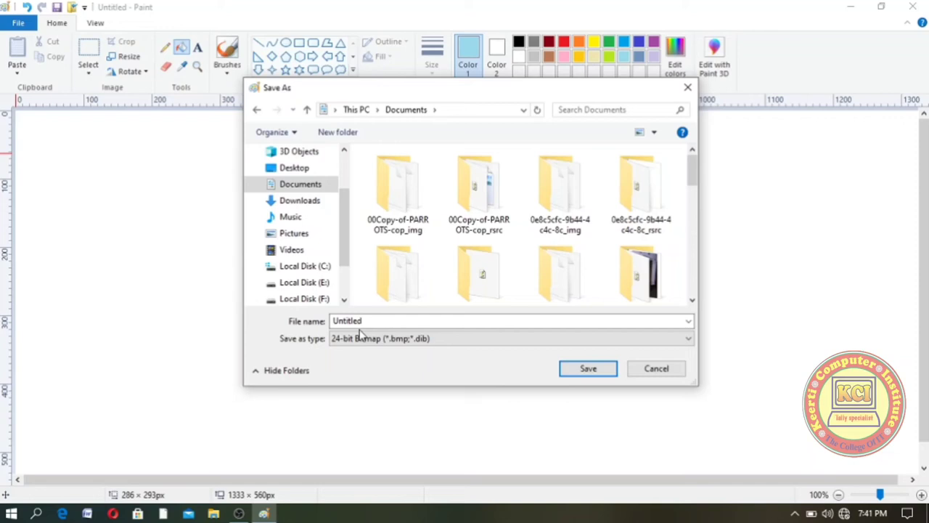
click(367, 320)
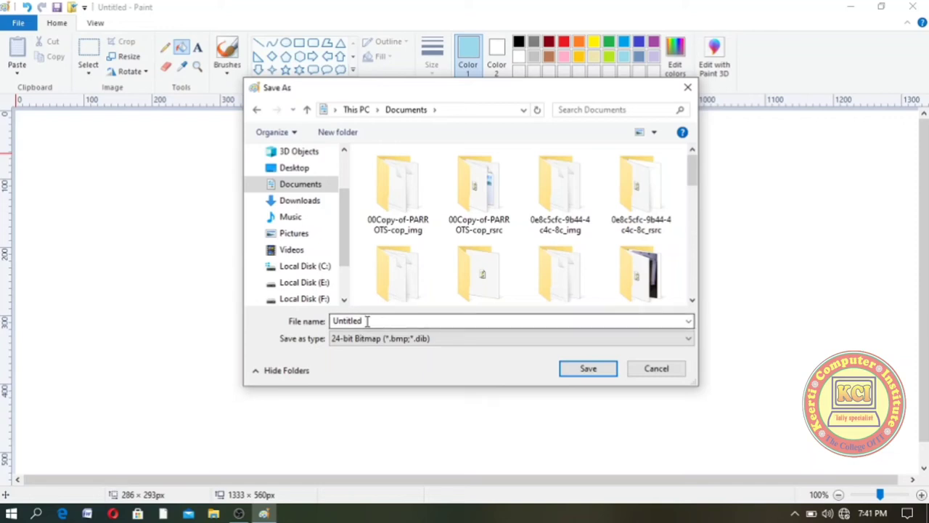
double_click(367, 320)
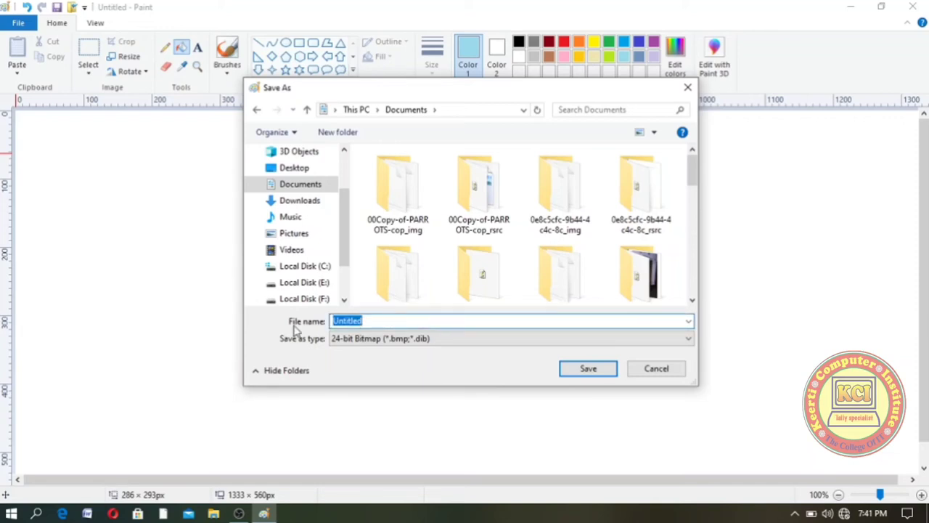
text(Kci)
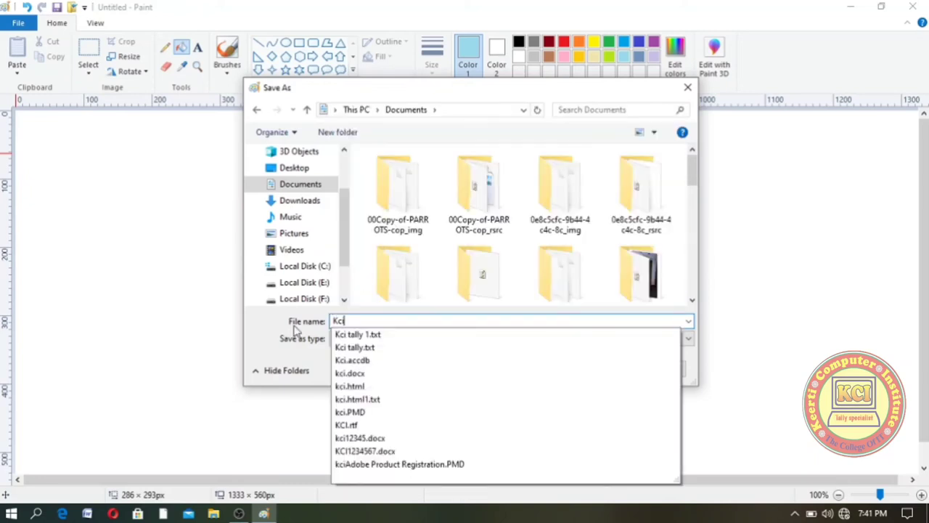
click(511, 306)
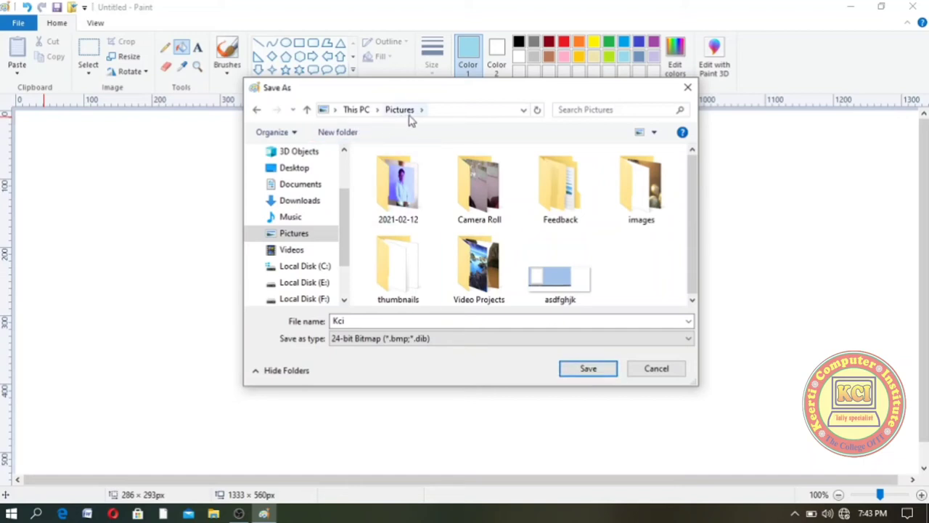
click(589, 368)
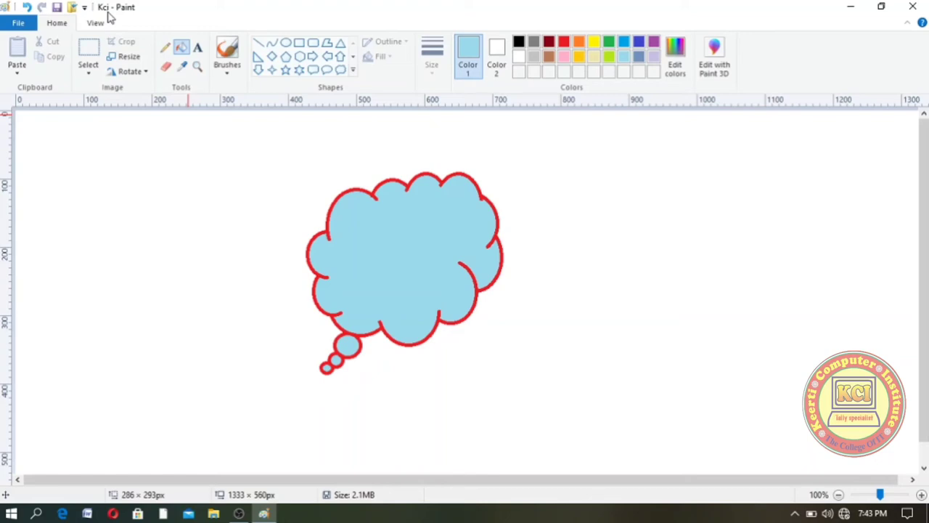
Start a new blank picture and reopen the saved Kci picture from the Pictures folder
click(31, 27)
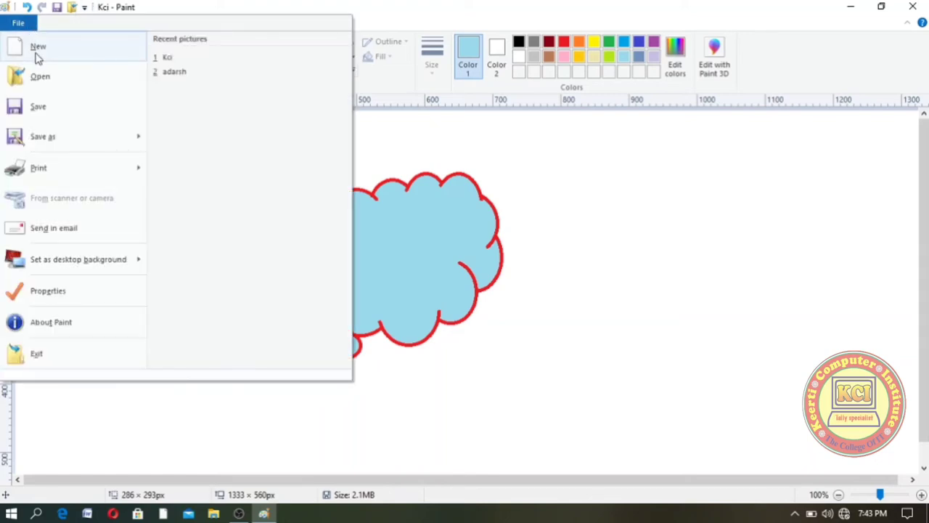
click(34, 49)
click(18, 24)
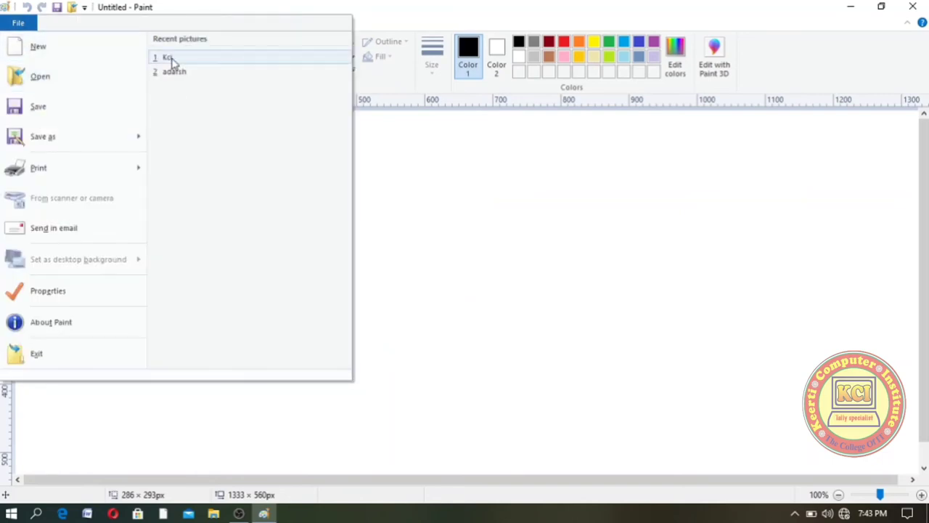
click(49, 86)
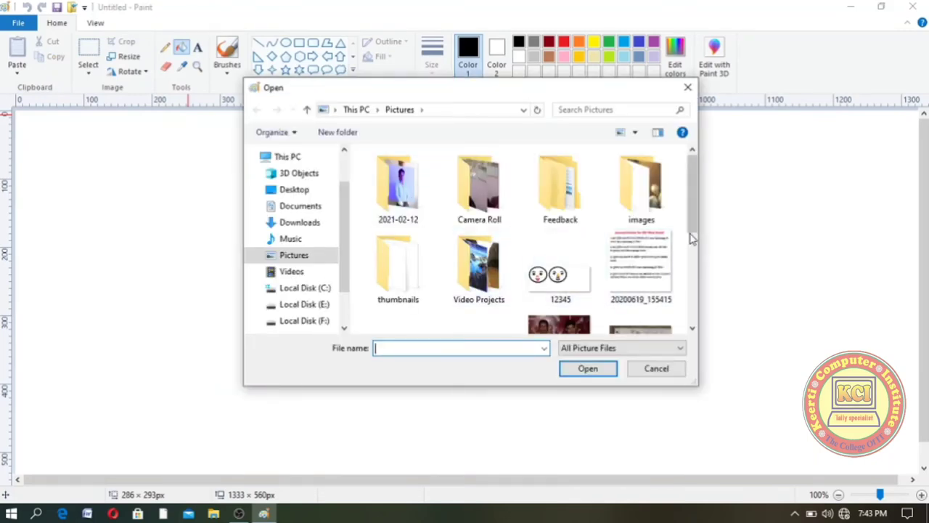
drag(693, 229, 699, 347)
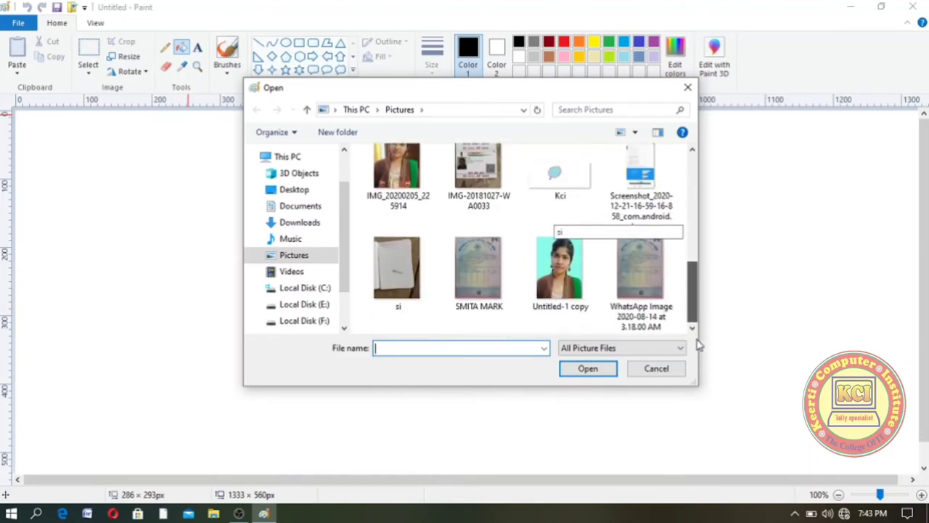
click(570, 211)
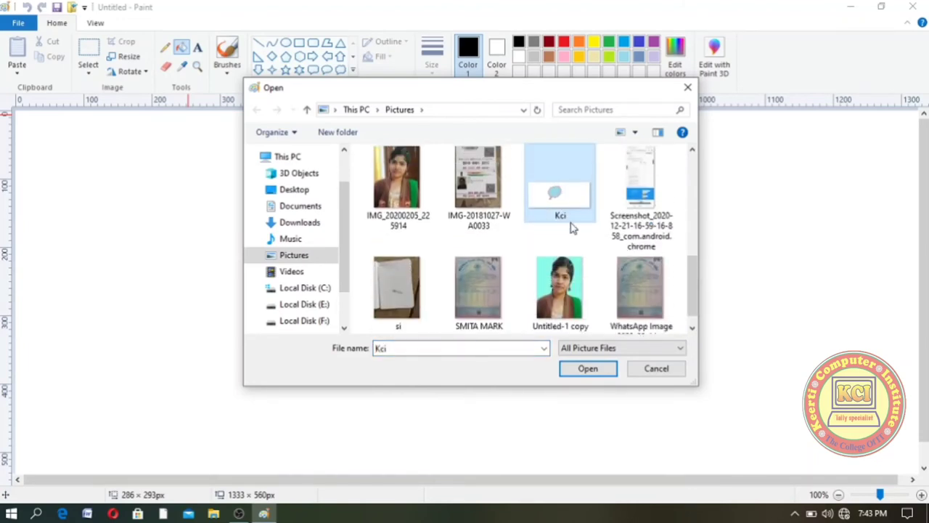
click(596, 369)
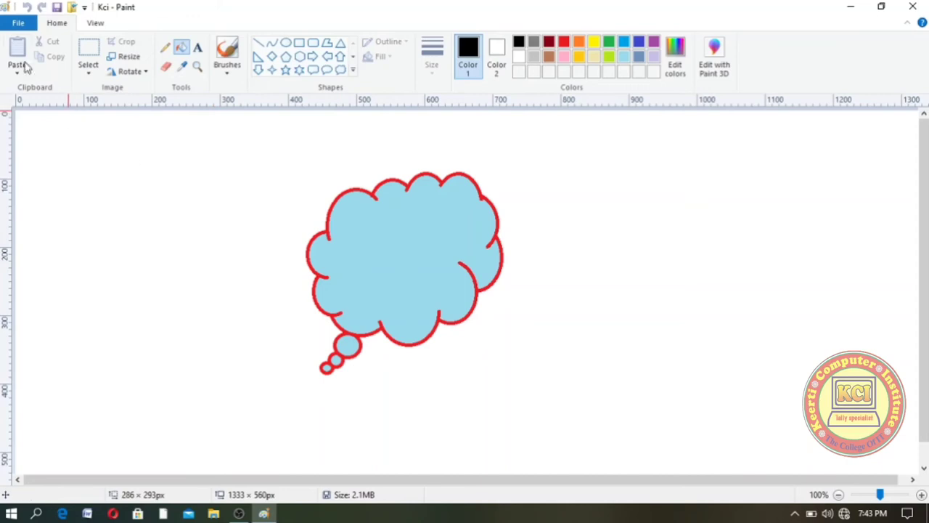
Save a copy of the cloud callout picture as a PNG named Kci1 in the Pictures folder
click(11, 28)
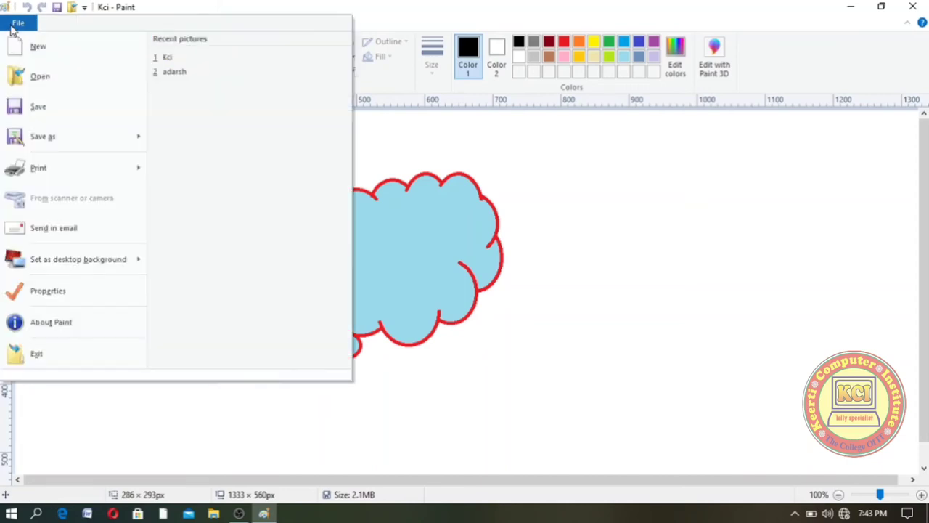
click(423, 129)
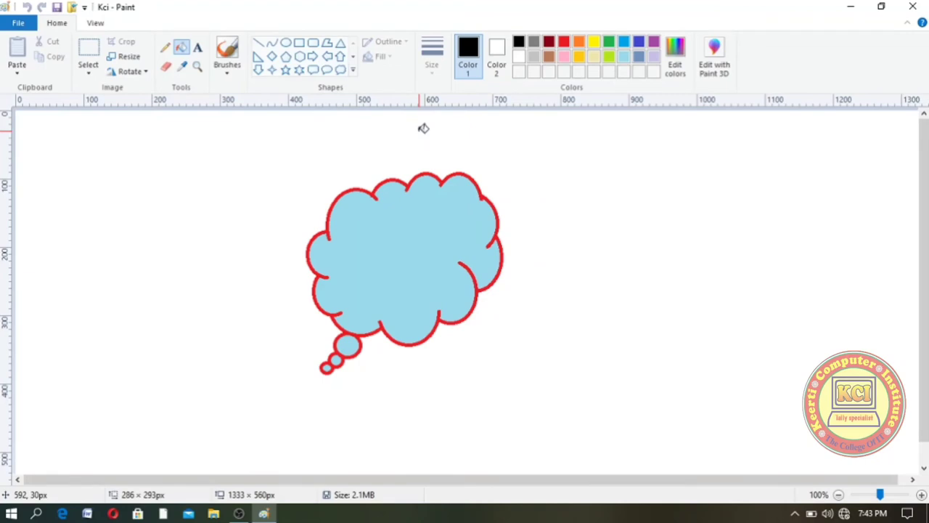
click(26, 30)
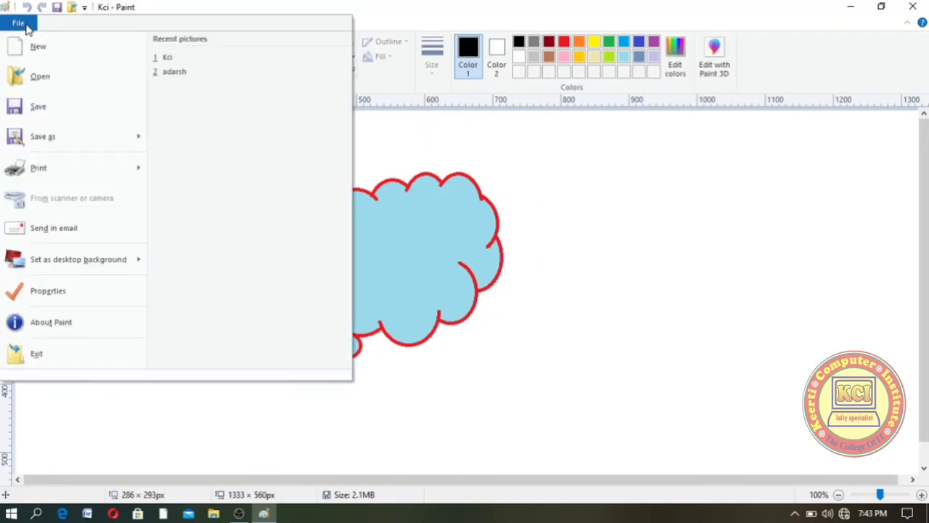
mouse_move(47, 144)
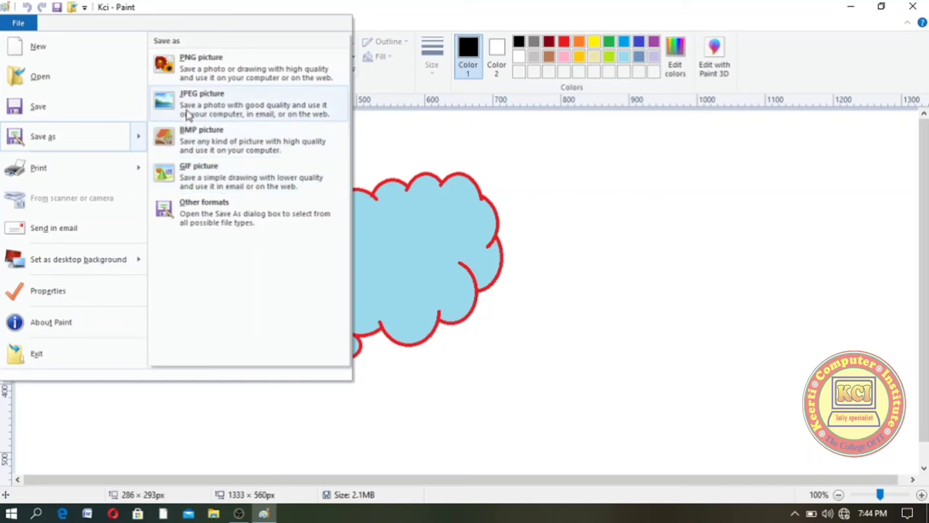
click(193, 73)
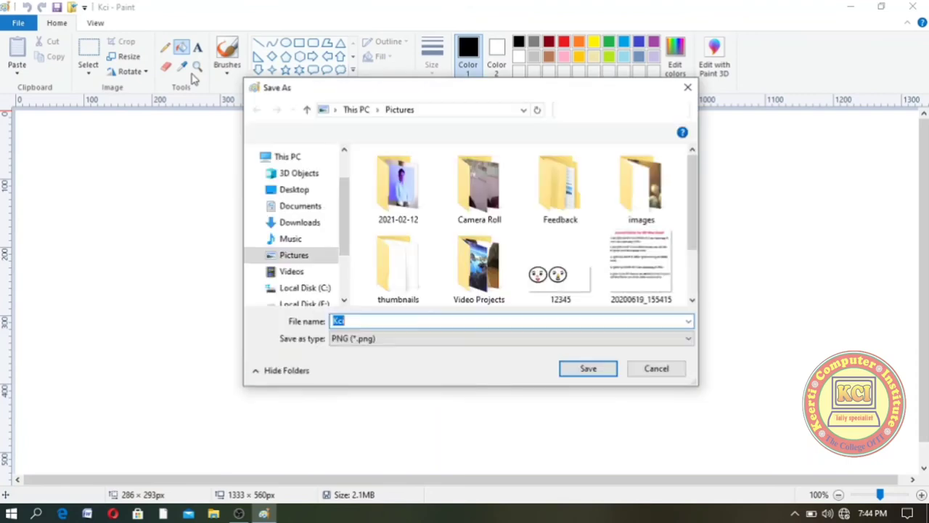
key(BackSpace)
text(Kci)
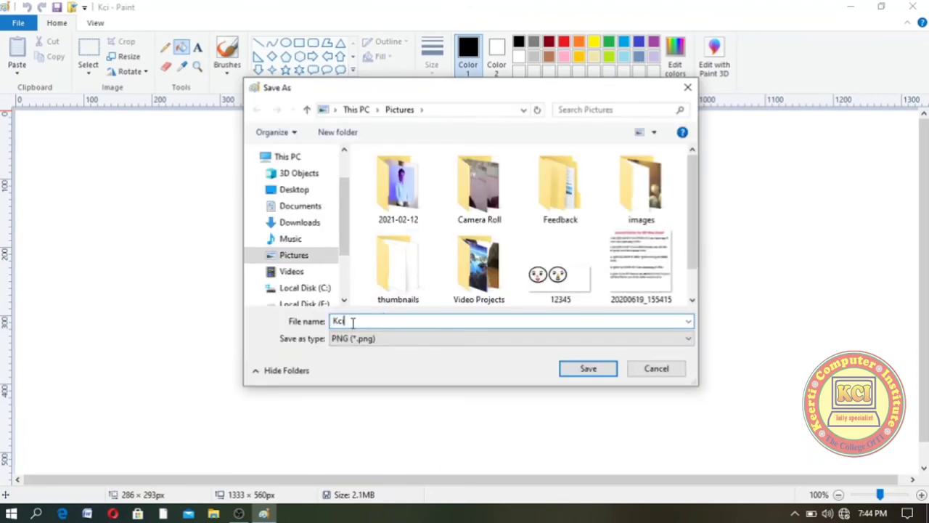
text(1)
click(584, 368)
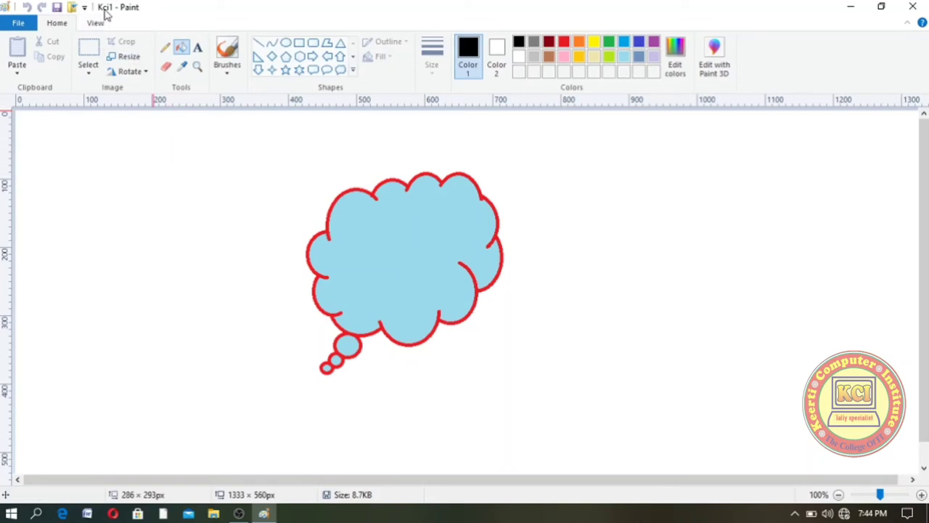
Reopen the Kci picture from the recent pictures and check its print preview
click(16, 25)
key(2)
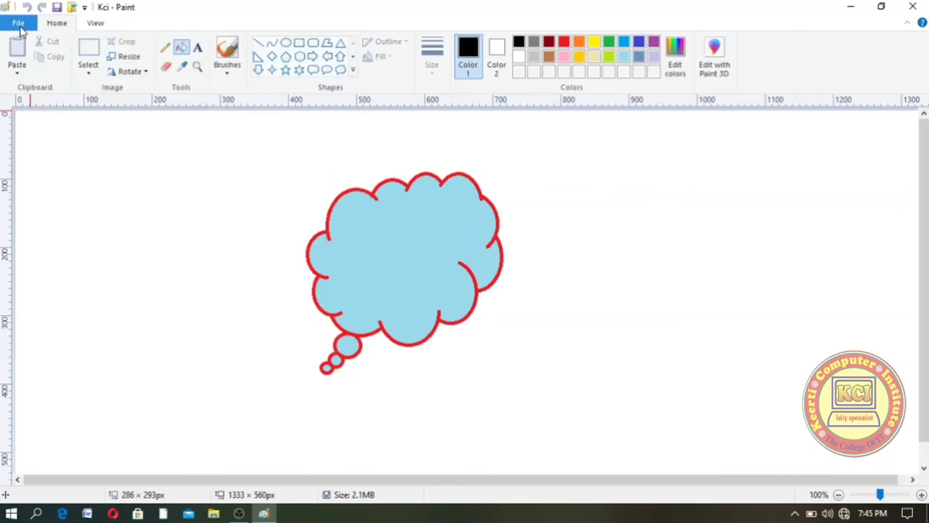
click(19, 24)
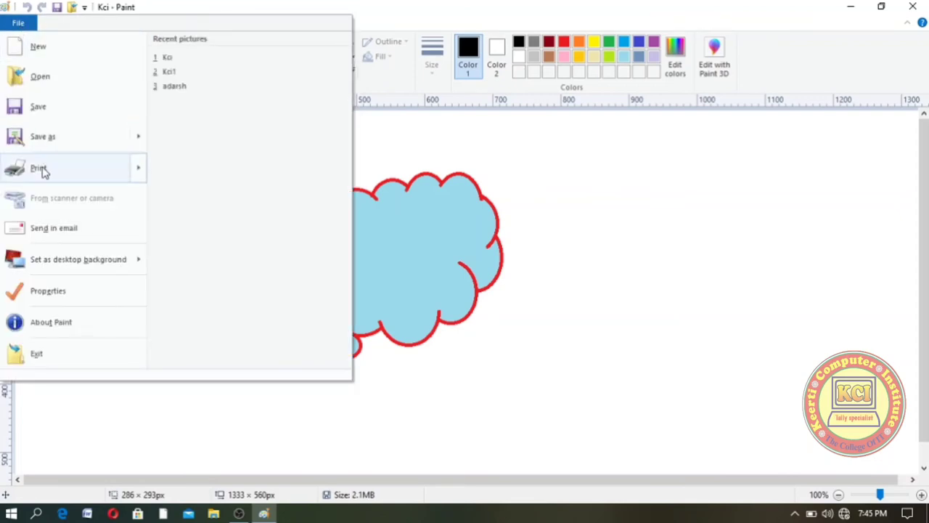
mouse_move(40, 169)
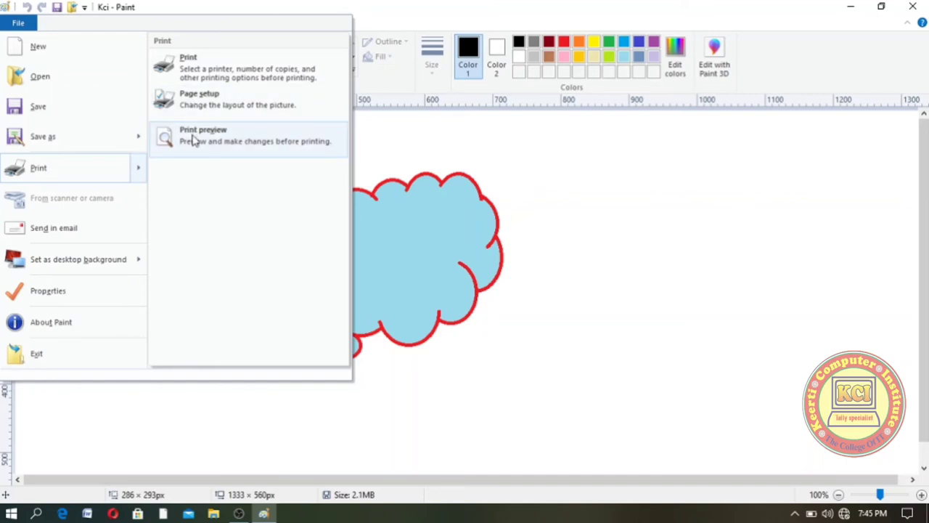
click(196, 131)
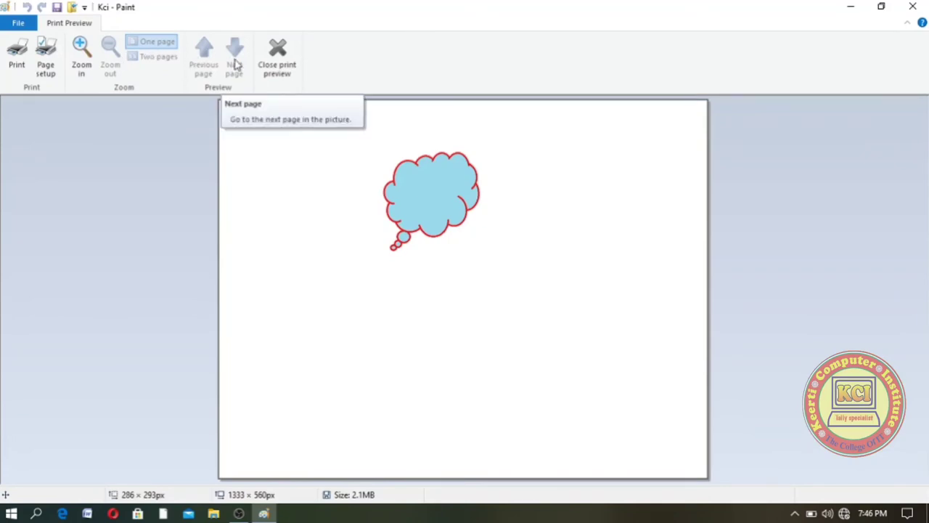
click(284, 57)
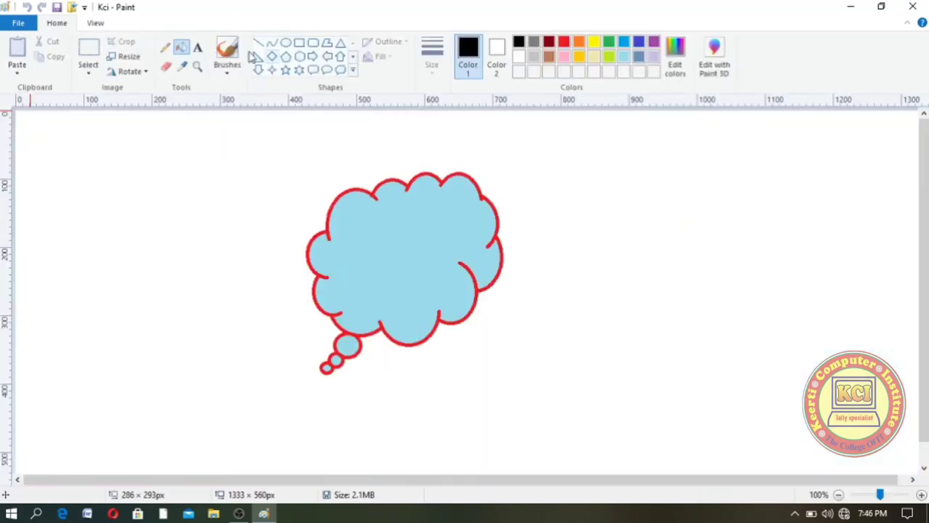
Set up the print page as A4 landscape with a 1-inch top margin and 0.75-inch left, right and bottom margins
click(20, 22)
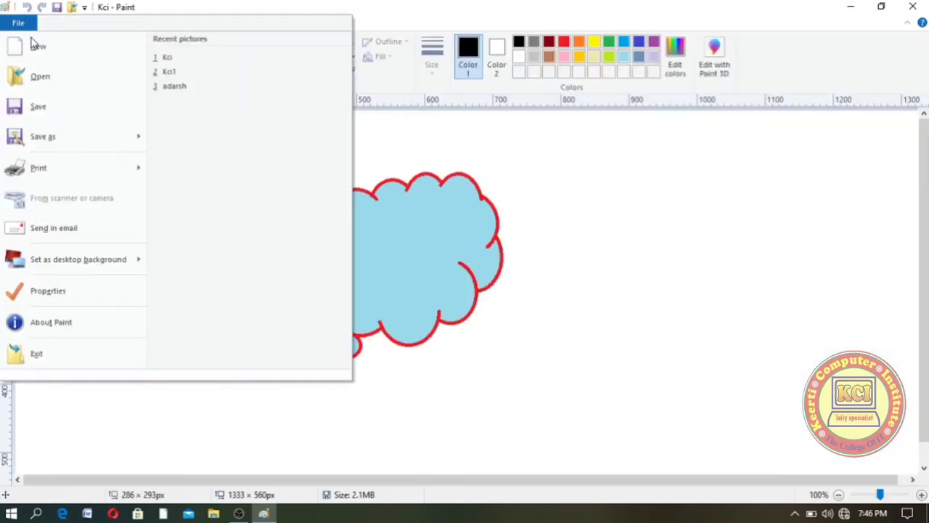
click(139, 172)
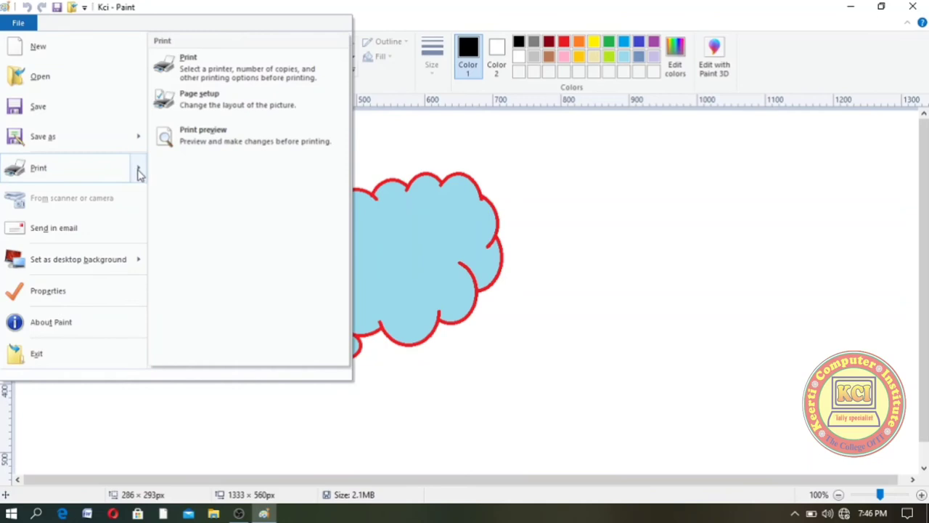
click(190, 102)
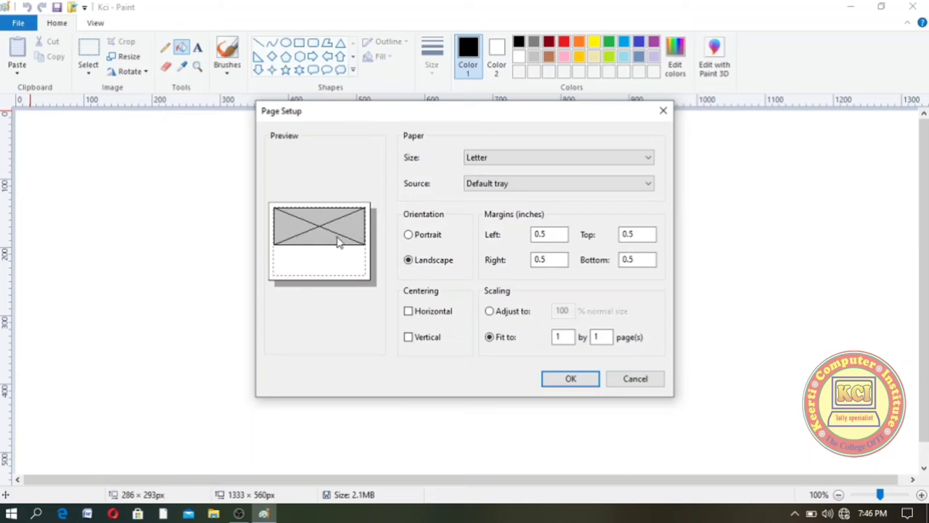
click(563, 160)
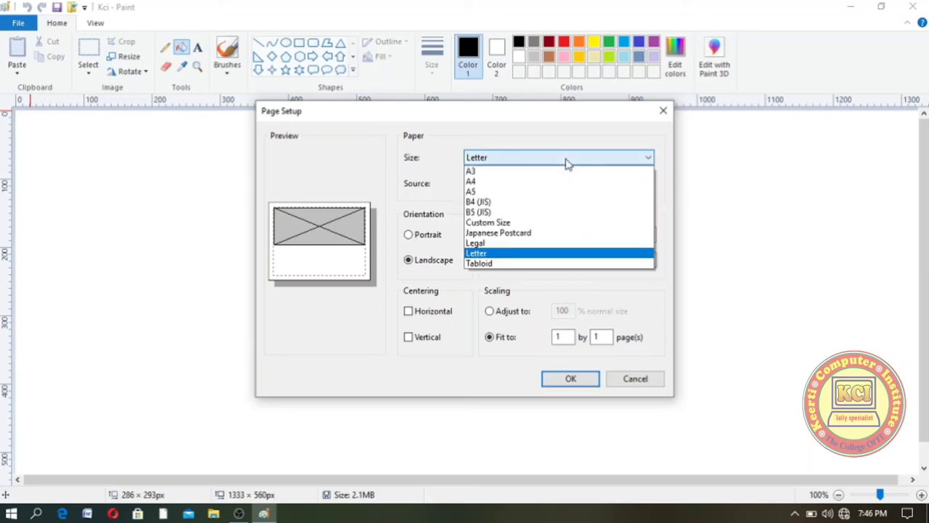
click(473, 181)
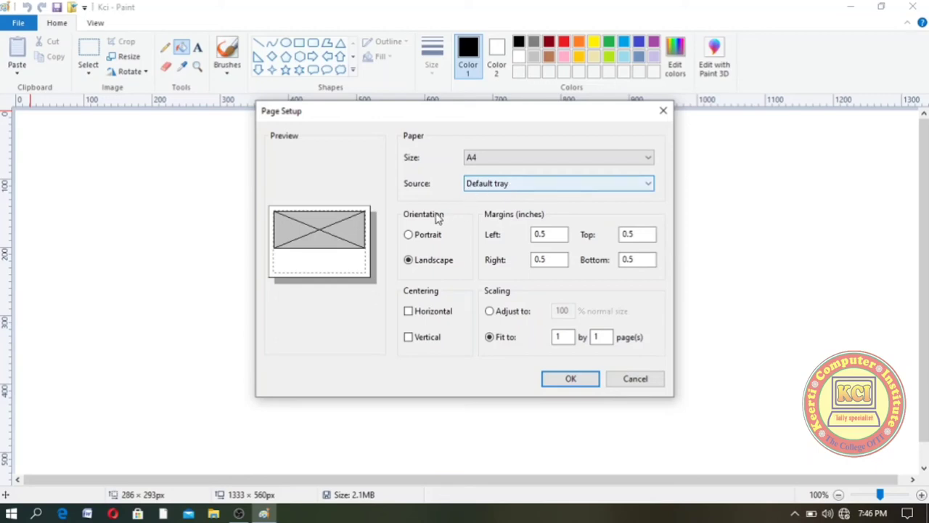
click(409, 235)
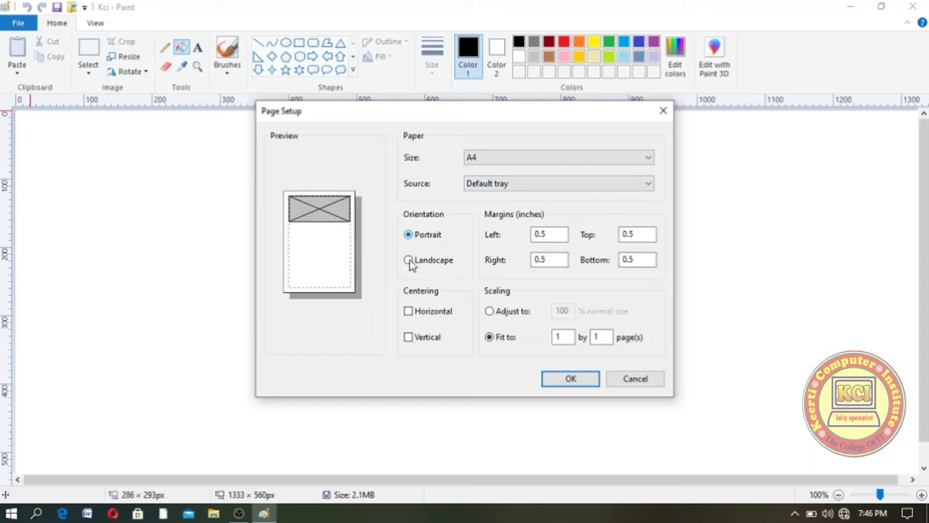
click(409, 263)
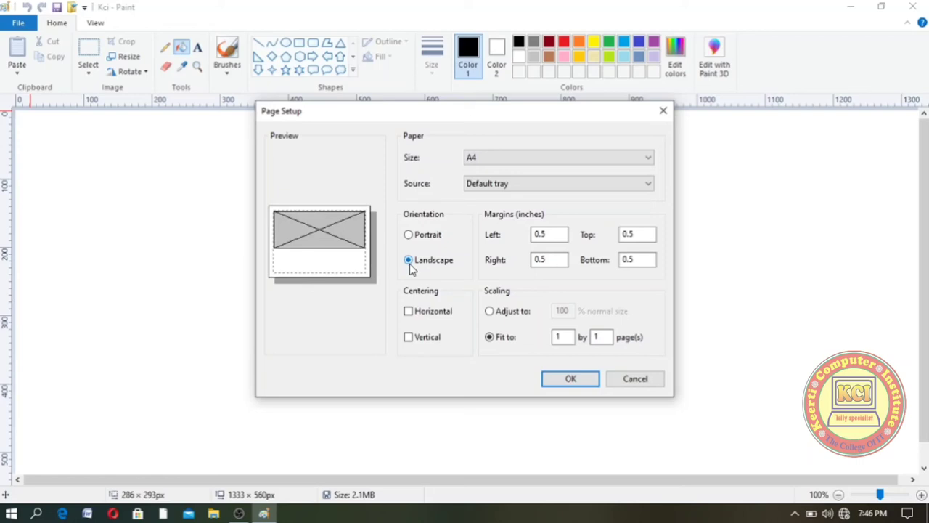
click(538, 235)
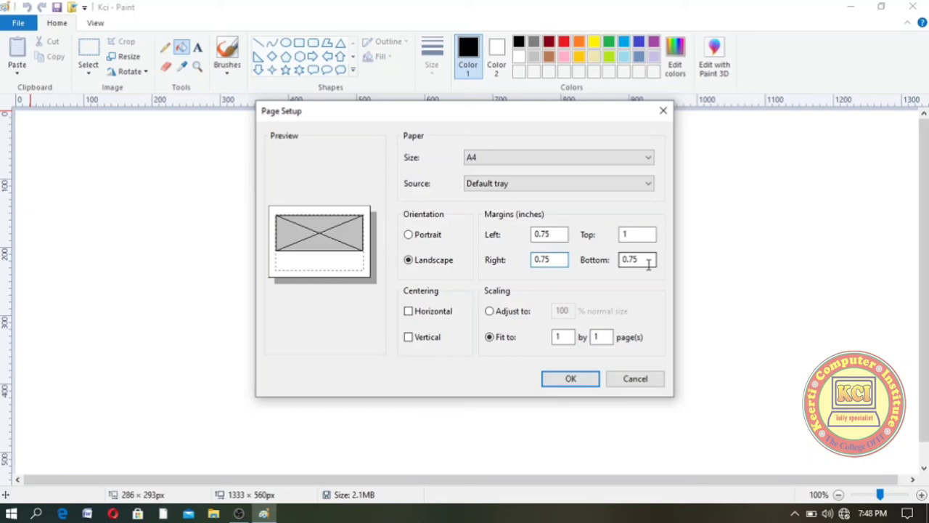
Try horizontal and vertical centering and 100% scaling, and return to uncentered placement fitted to 1 by 1 page
click(410, 314)
click(410, 339)
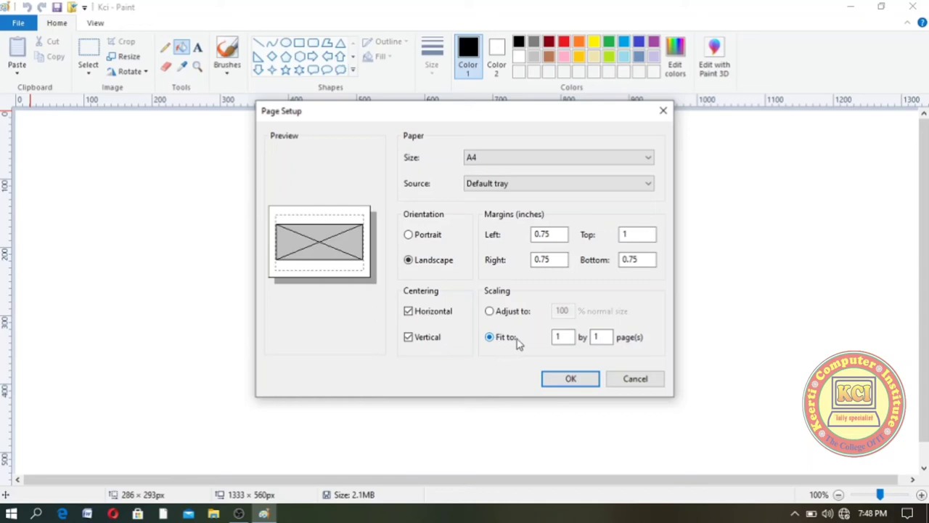
click(491, 313)
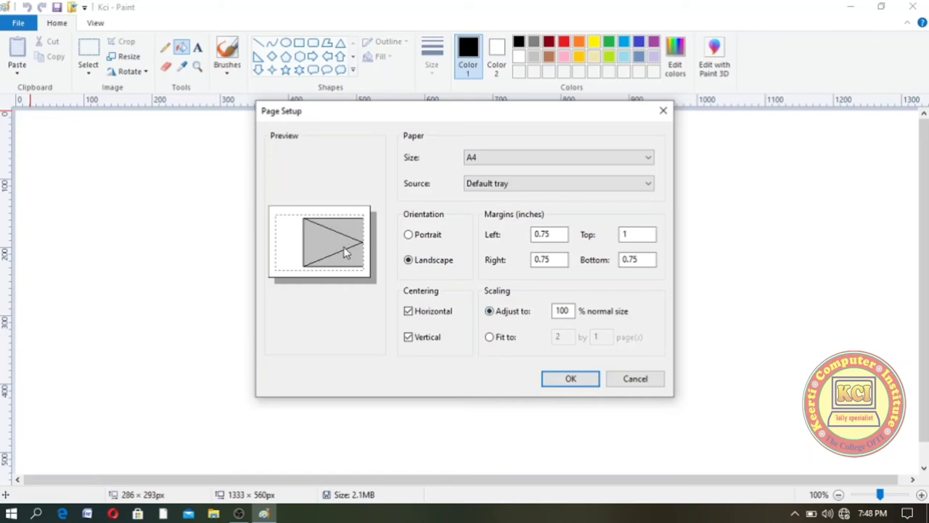
click(490, 338)
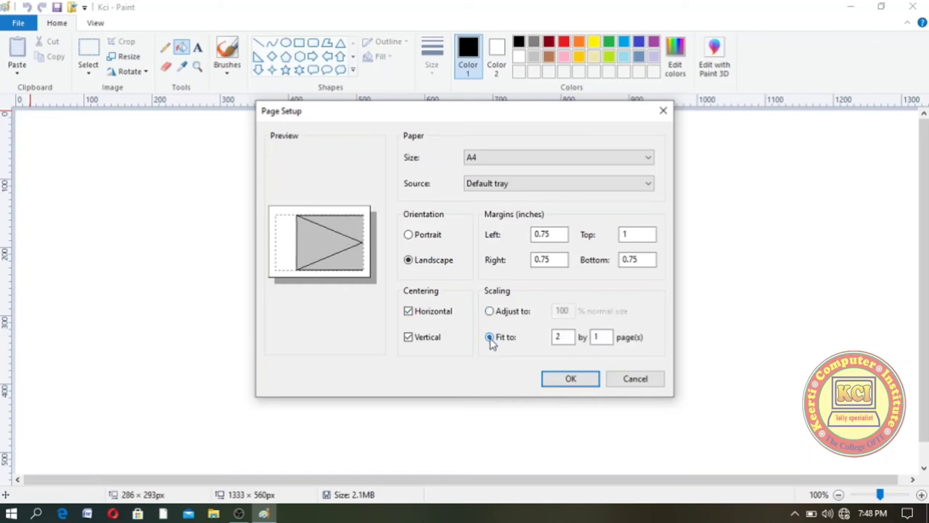
click(560, 337)
text(1)
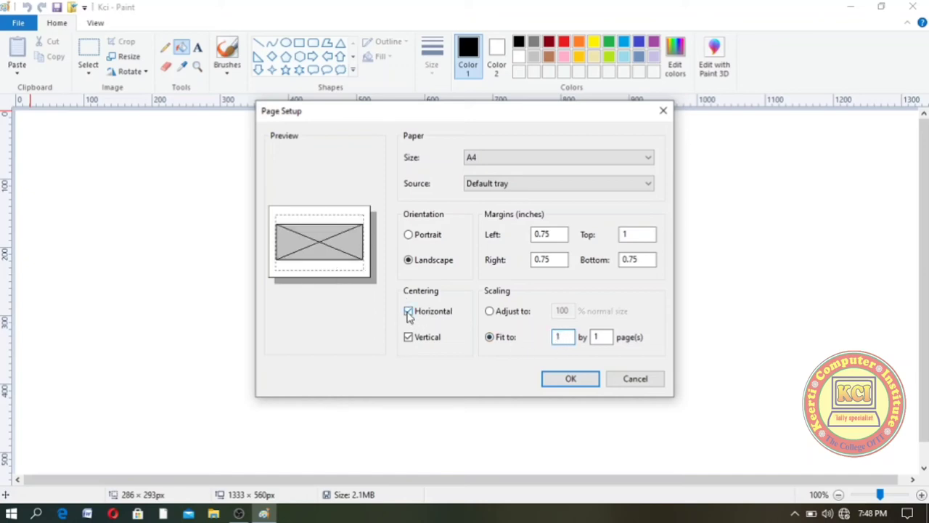
click(408, 337)
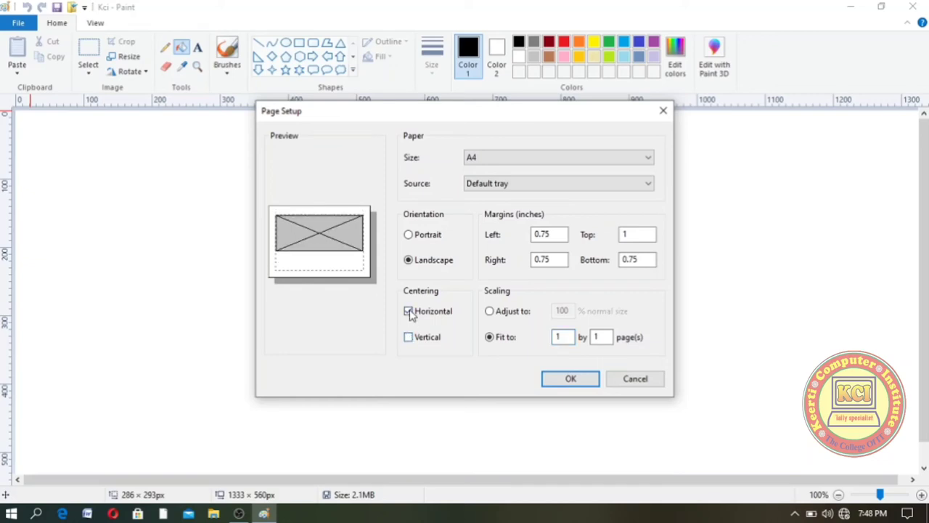
click(410, 313)
Switch the page orientation to portrait and apply the page setup
click(410, 237)
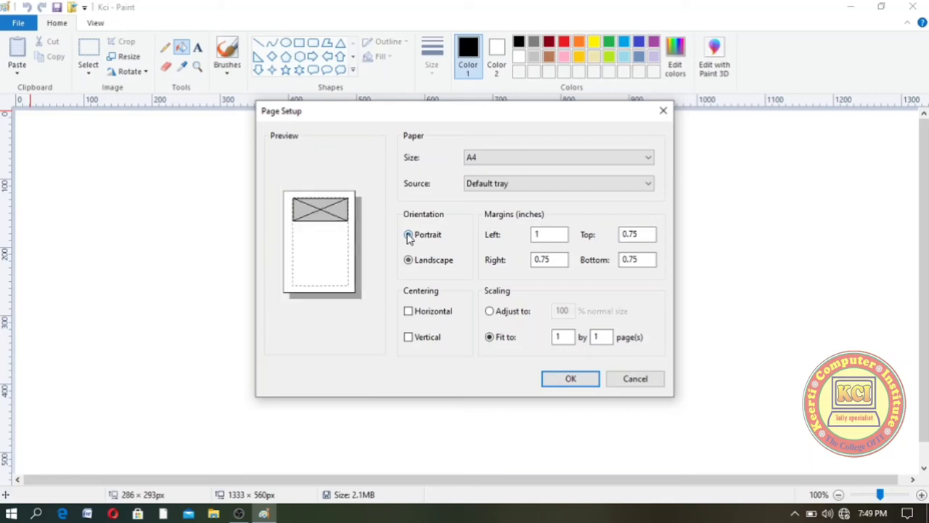
click(570, 378)
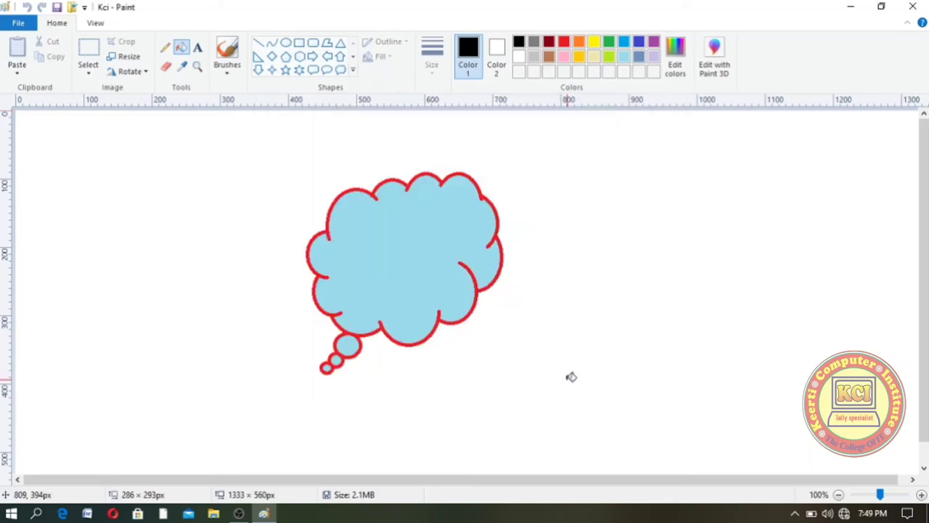
Review the printer selection and number of copies in the print settings, and cancel without printing
click(16, 24)
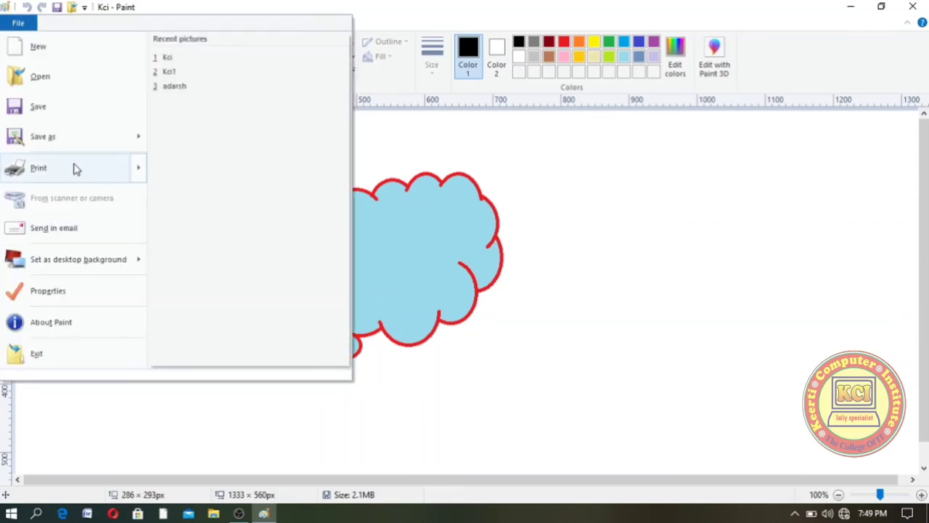
mouse_move(75, 168)
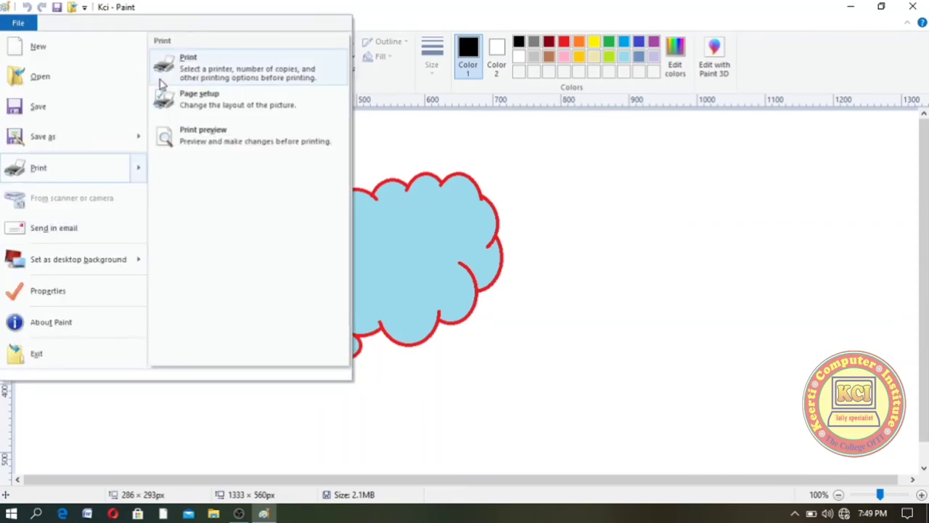
click(197, 67)
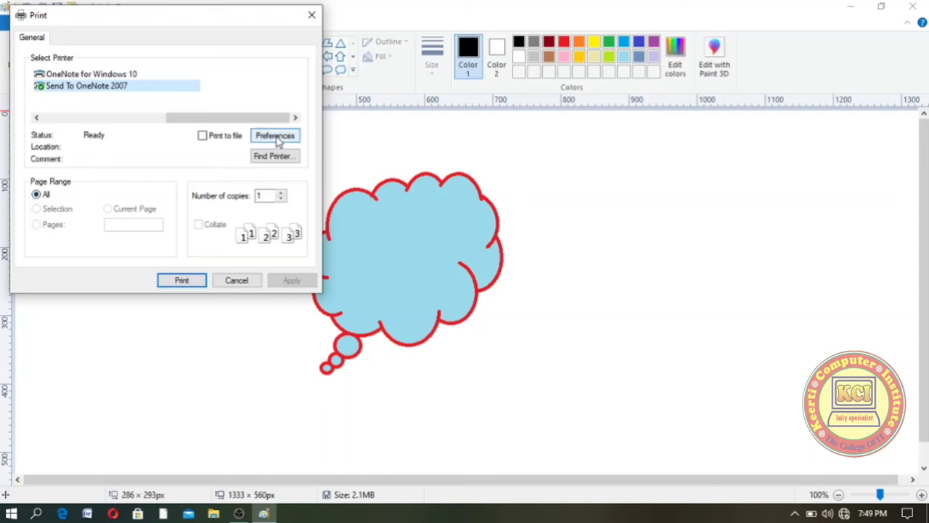
click(284, 196)
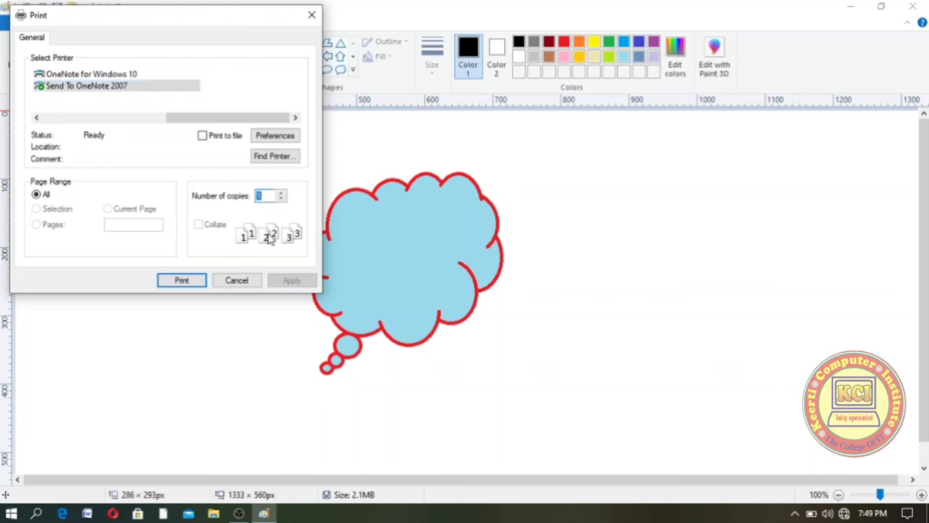
click(226, 282)
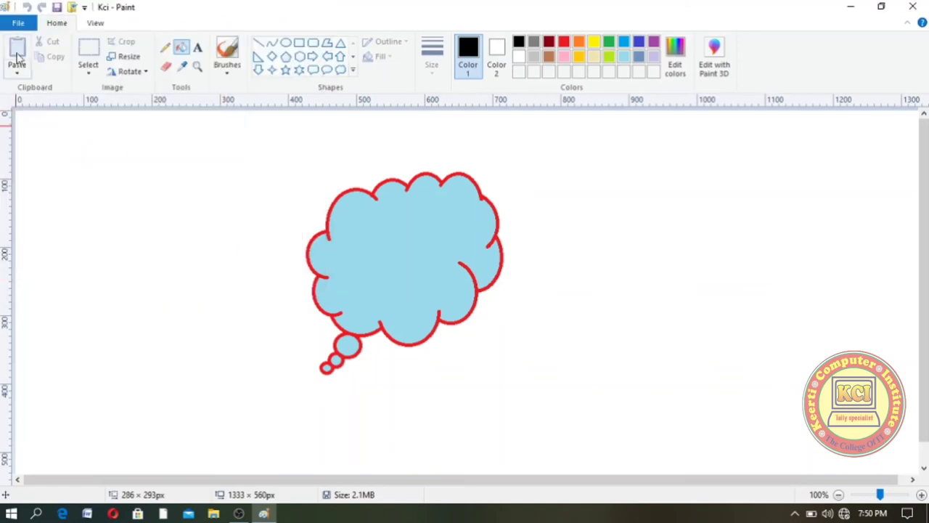
Set the cloud callout picture as the desktop background with the Fill option
click(18, 24)
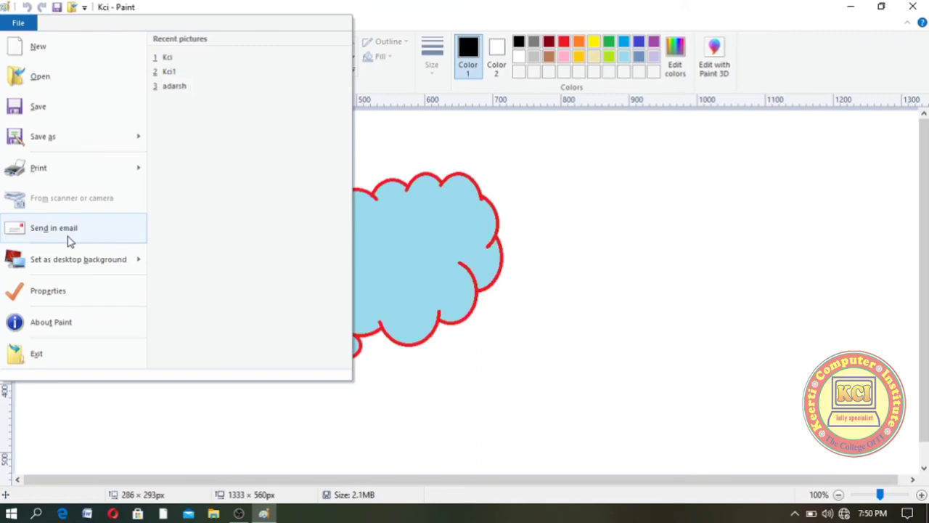
mouse_move(145, 251)
mouse_move(41, 265)
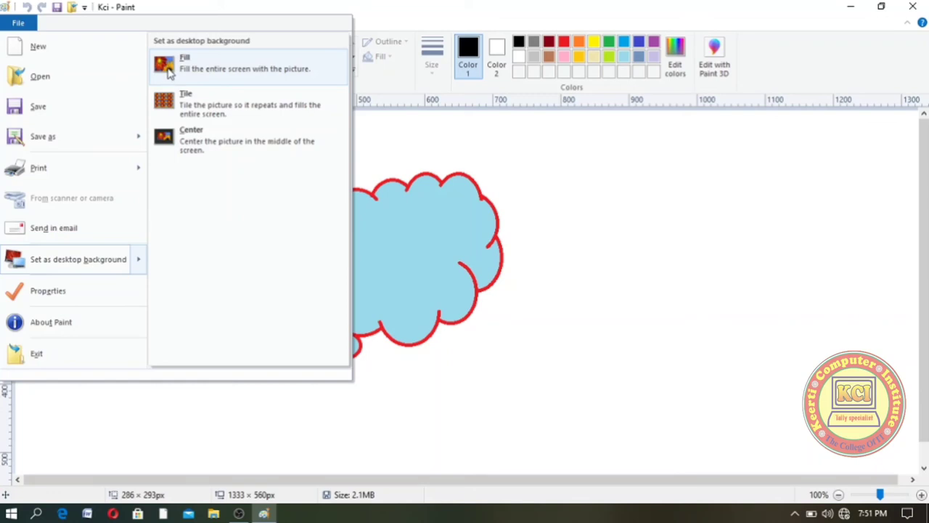
click(169, 70)
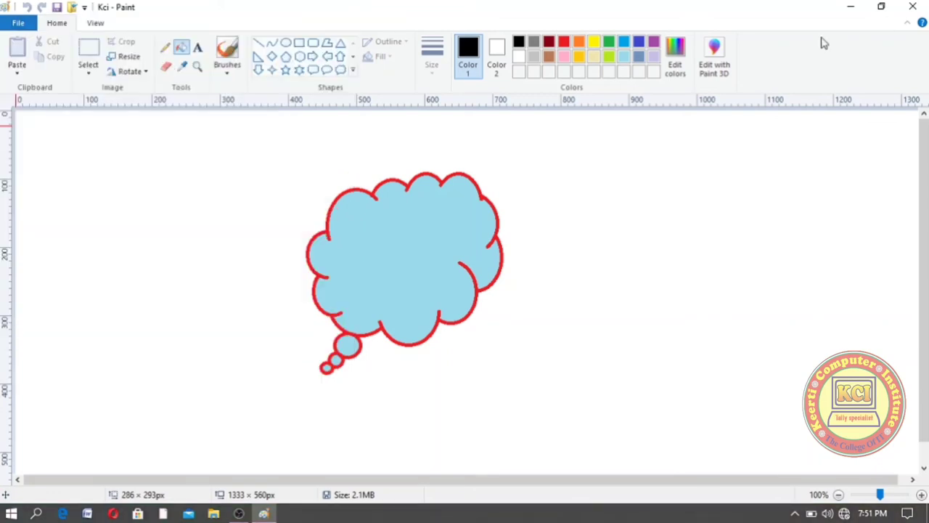
Check the filled background on the desktop, then set the cloud callout picture as a tiled desktop background and view it
click(848, 6)
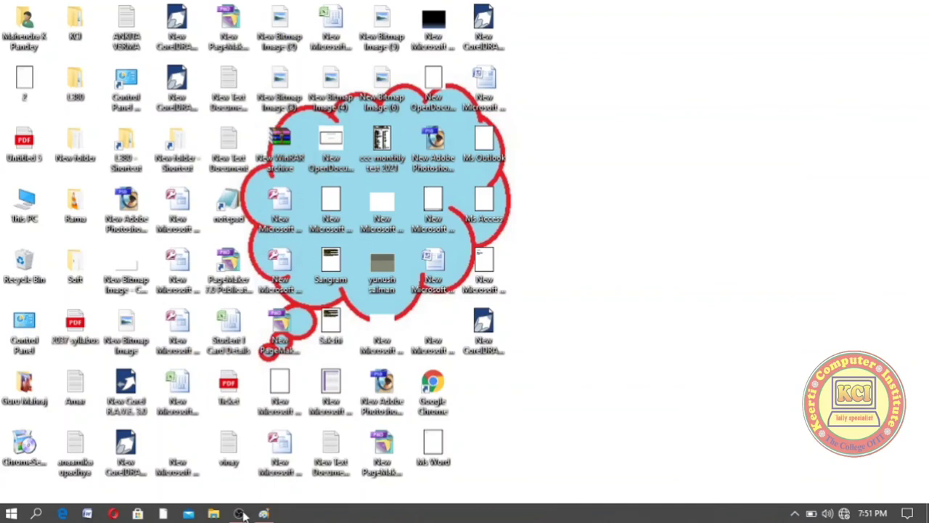
click(273, 513)
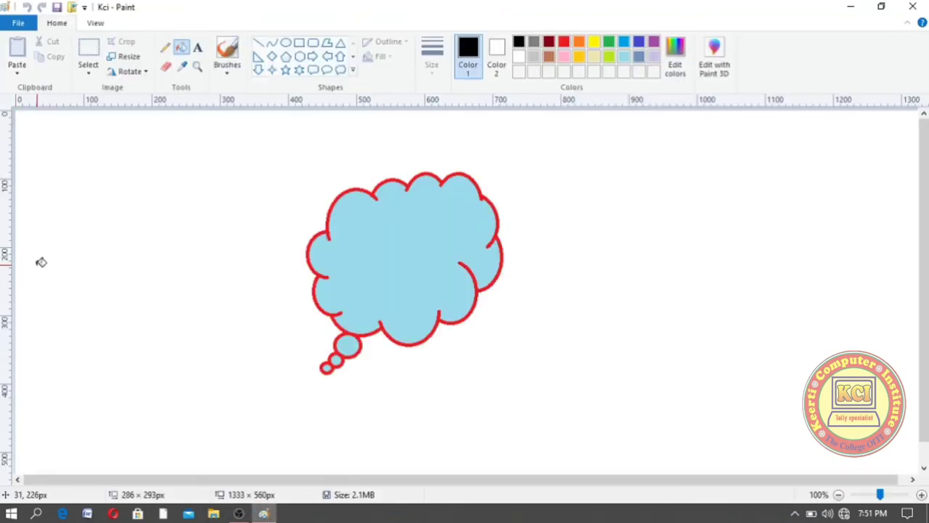
click(18, 23)
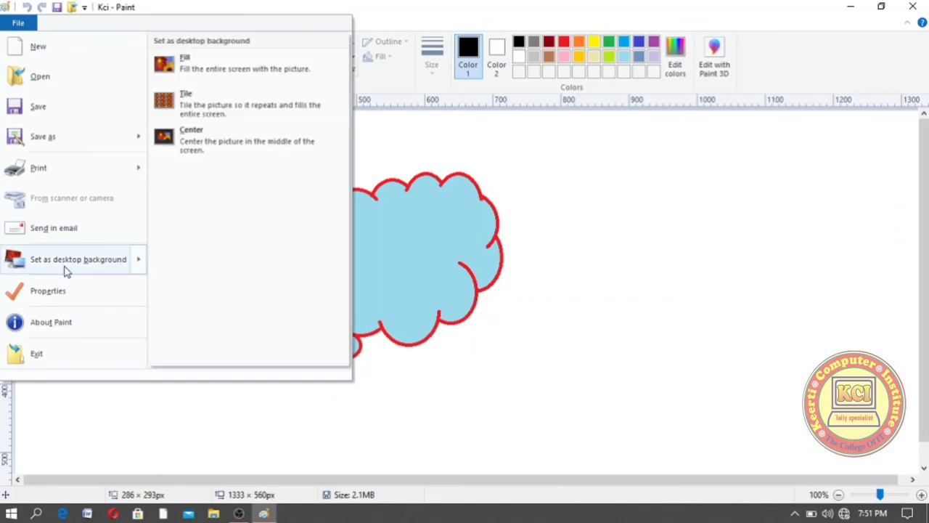
click(180, 102)
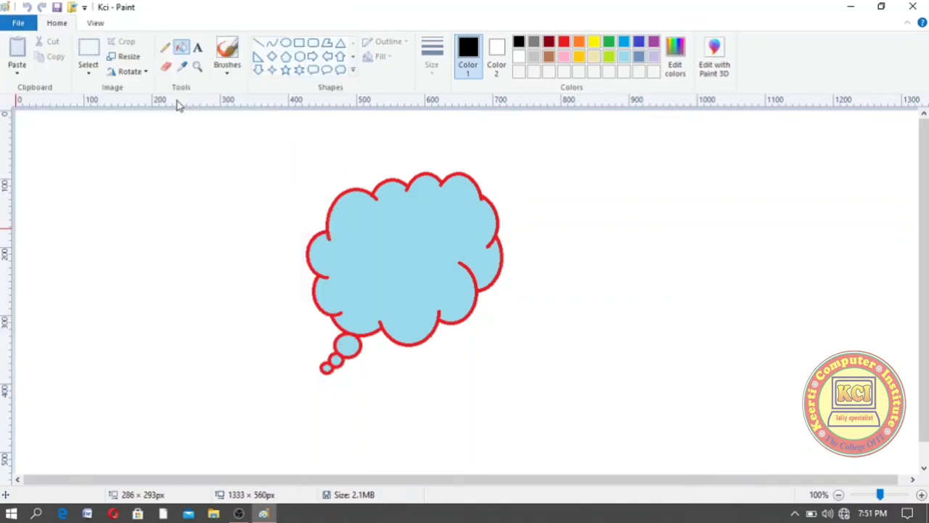
click(850, 6)
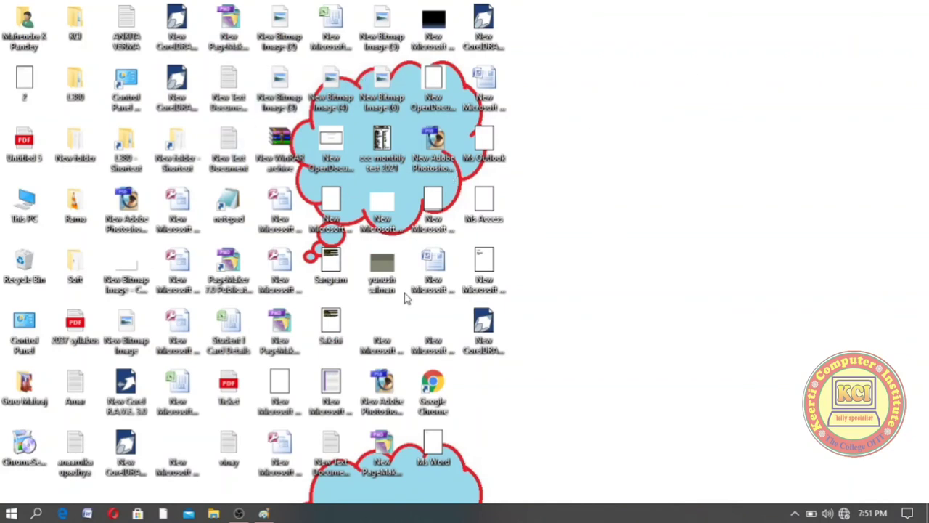
click(266, 514)
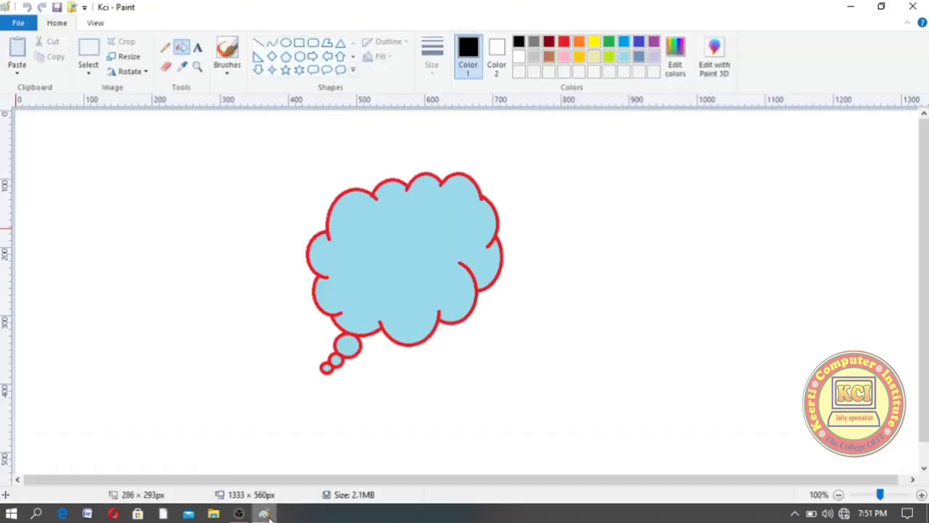
Set the cloud callout picture as the desktop background with the Center option and check it on the desktop
click(16, 27)
mouse_move(110, 260)
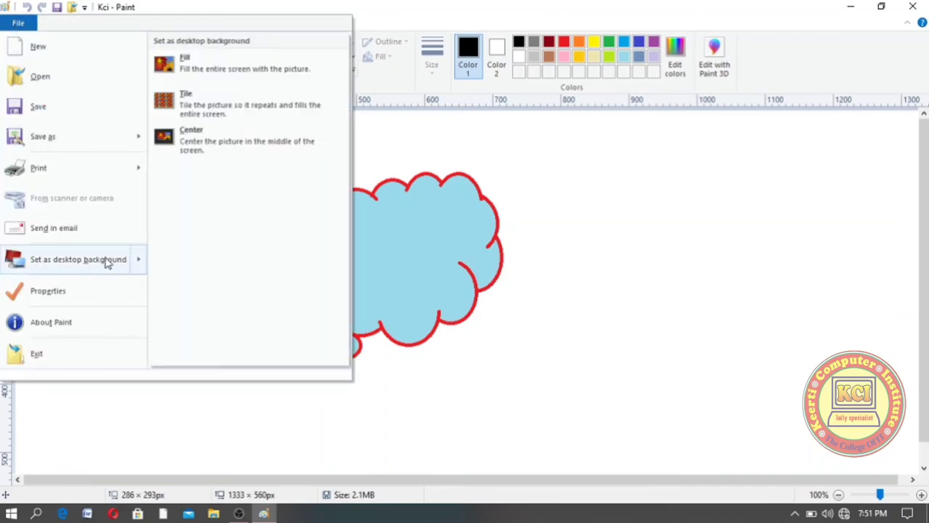
click(184, 138)
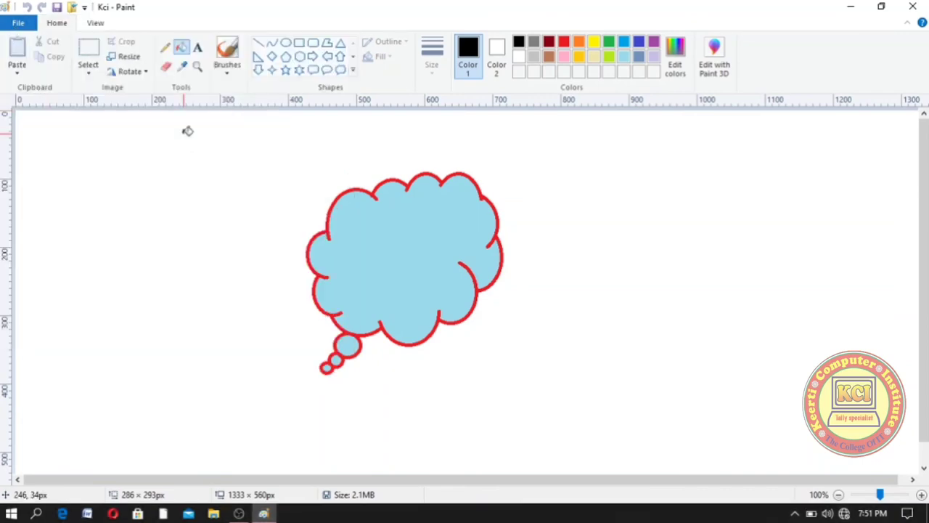
click(850, 7)
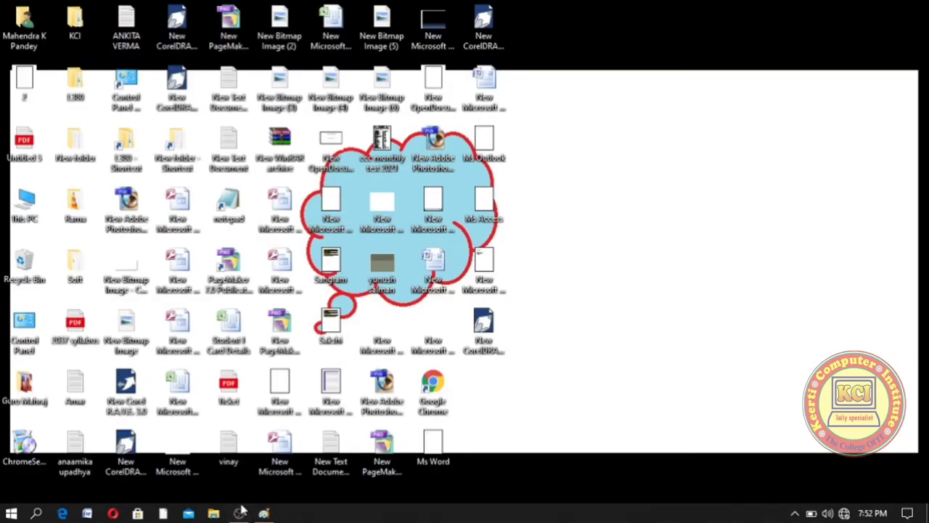
click(264, 514)
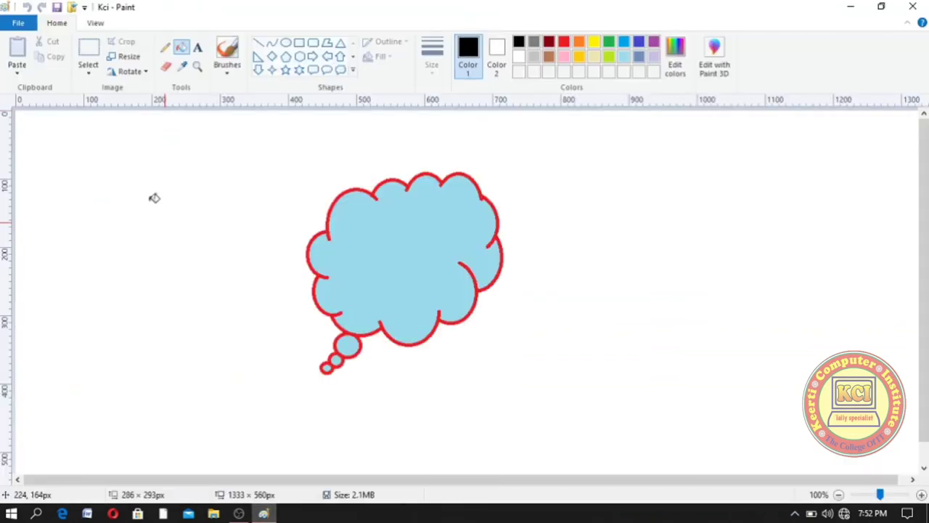
Convert the picture to black and white in the image properties, accepting the loss of color information
click(20, 24)
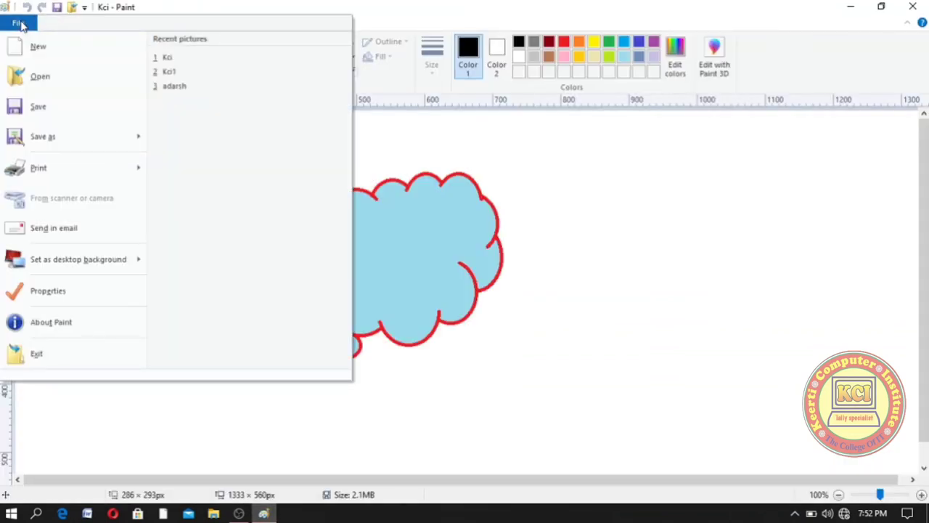
mouse_move(138, 173)
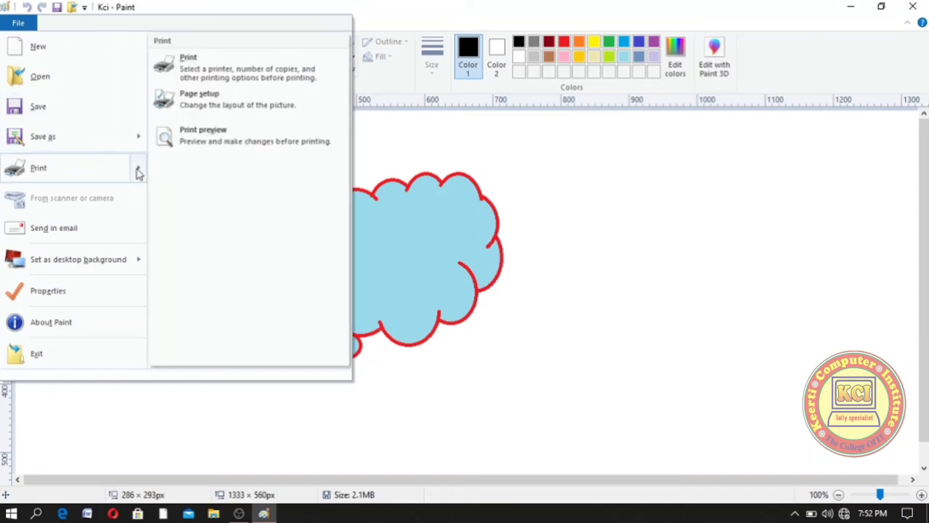
click(63, 299)
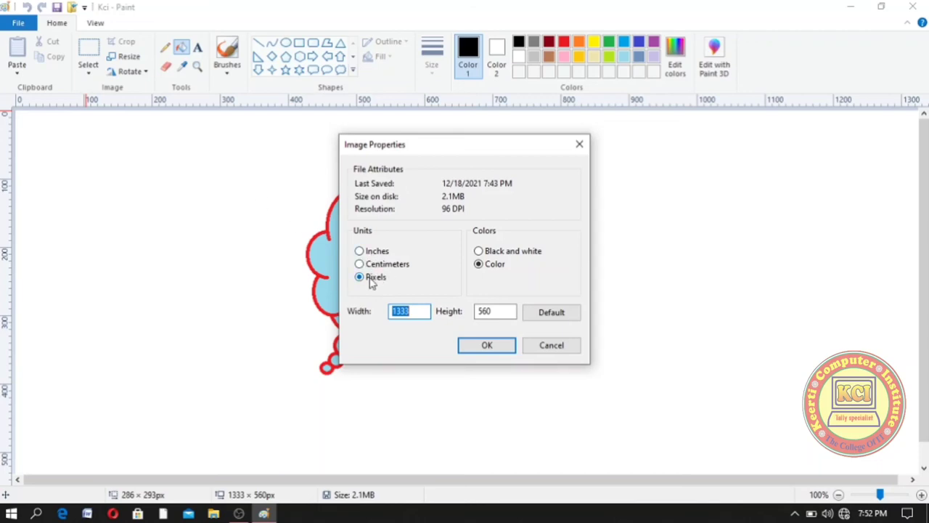
click(479, 252)
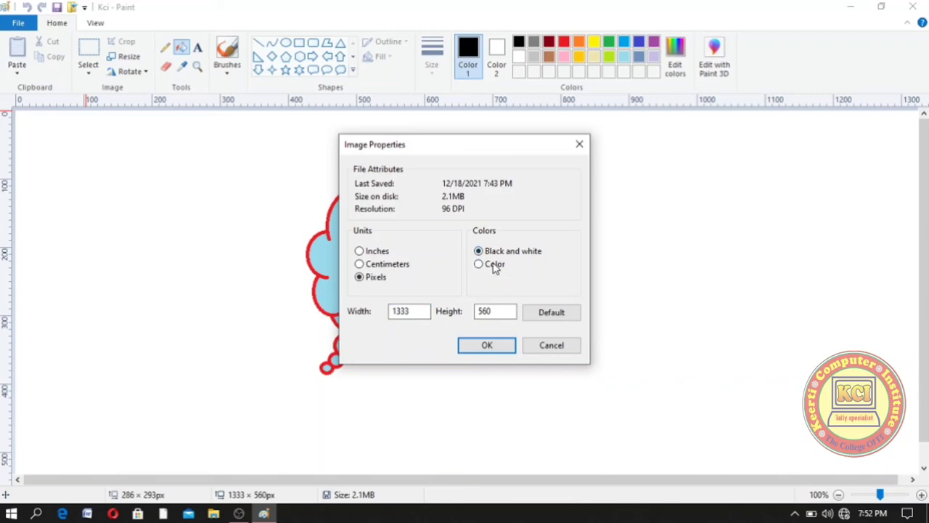
click(418, 311)
click(494, 347)
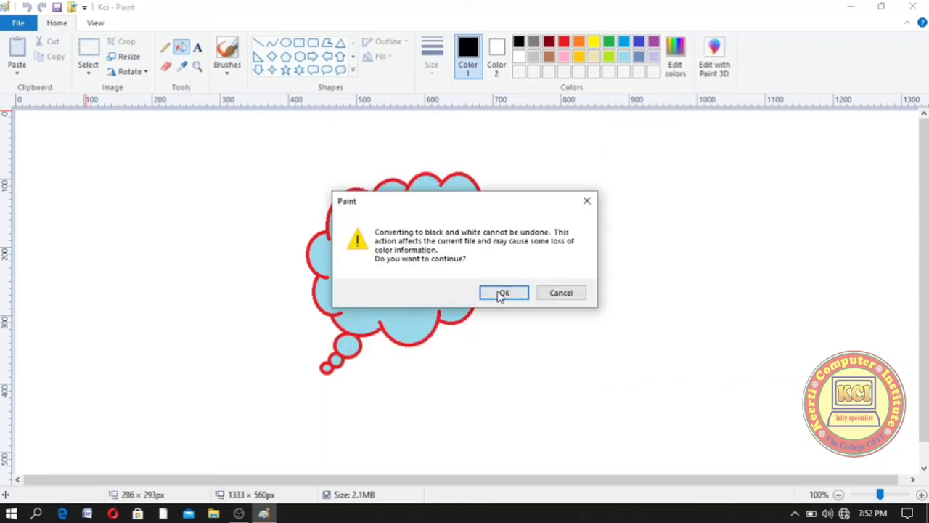
click(498, 293)
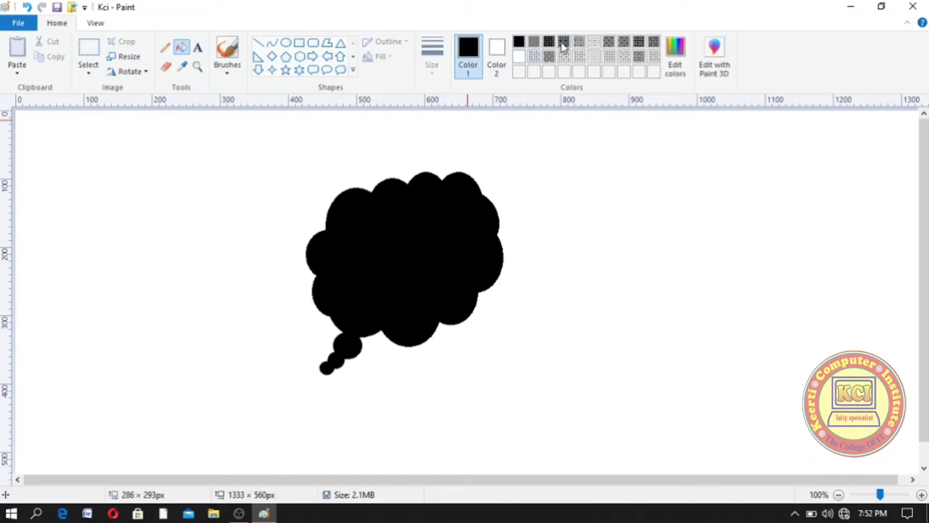
Fill the black cloud callout with a dark dotted pattern and set the image properties back to Color
click(565, 45)
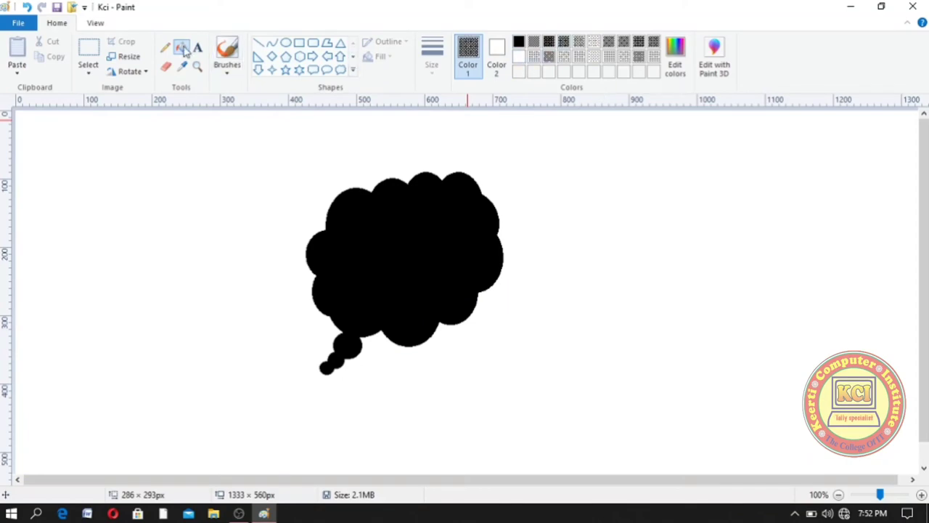
click(411, 223)
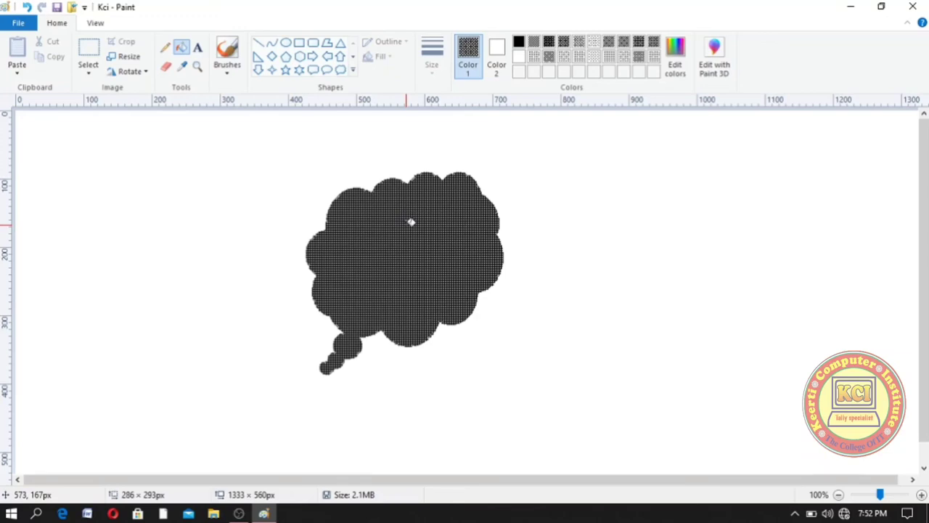
click(19, 23)
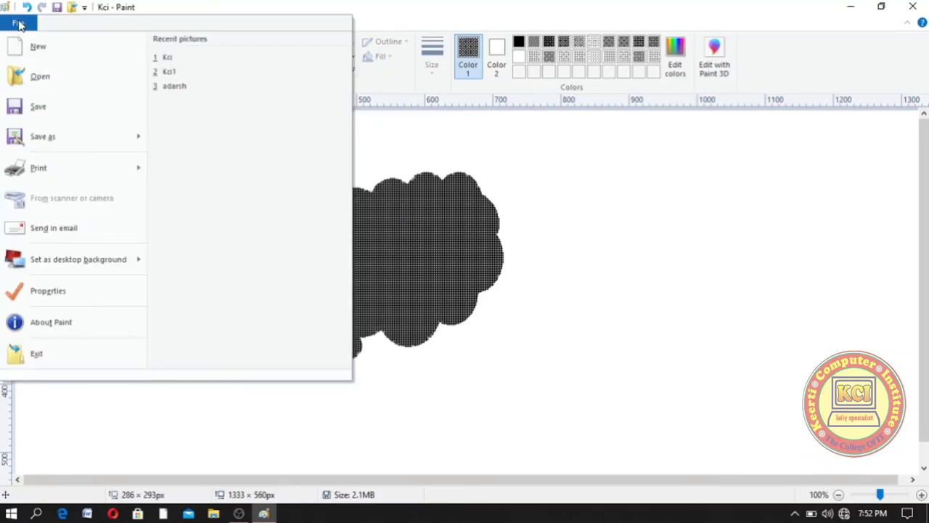
click(53, 293)
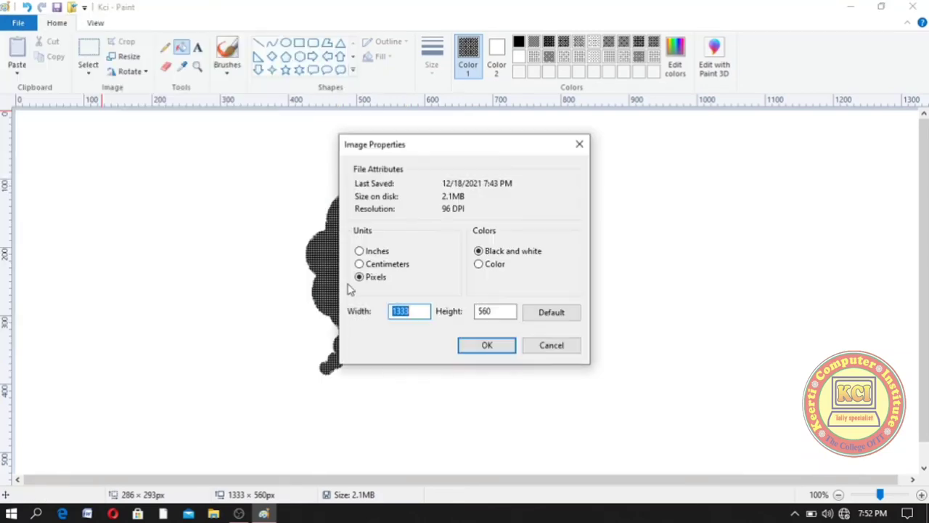
click(479, 263)
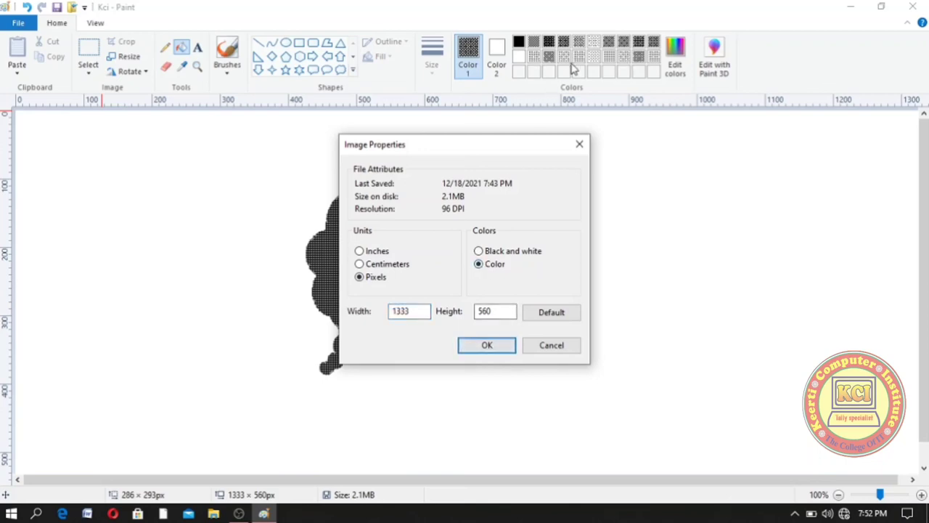
click(499, 348)
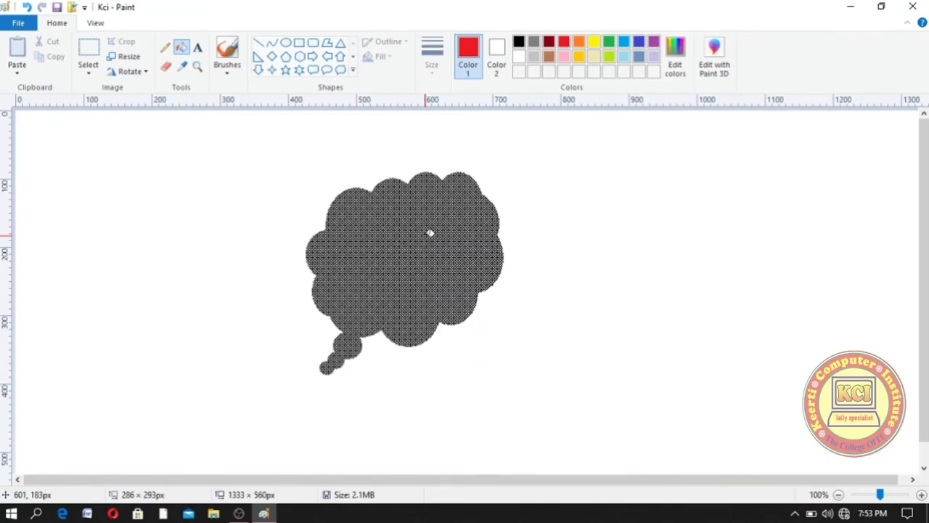
Review the version and license information in About Paint and close it
click(22, 23)
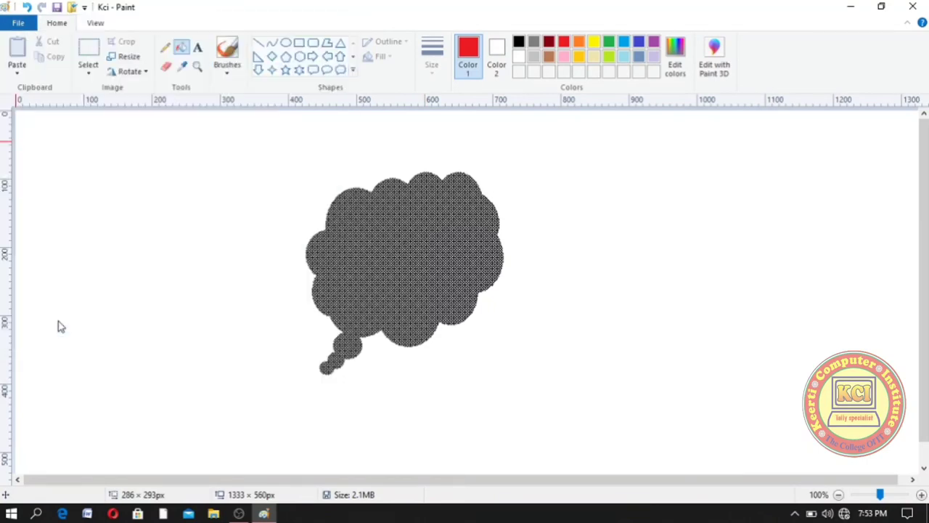
click(61, 324)
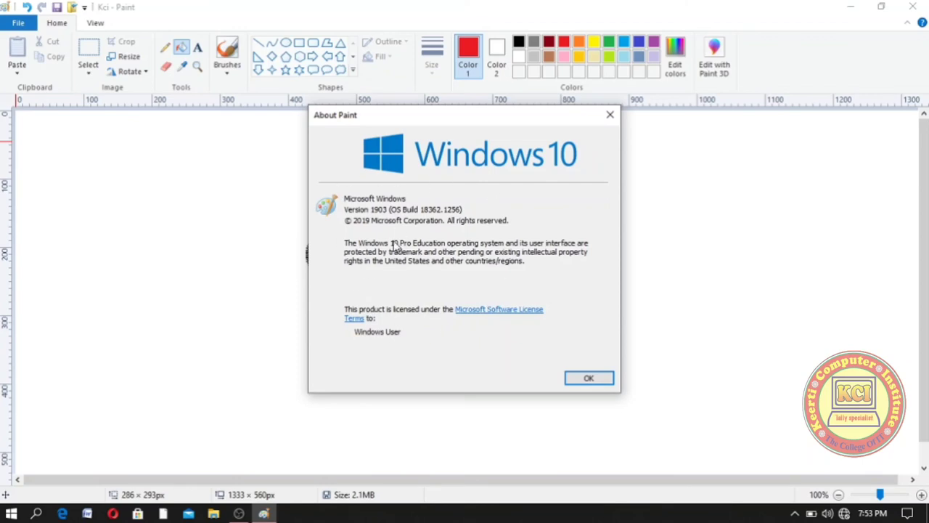
click(583, 378)
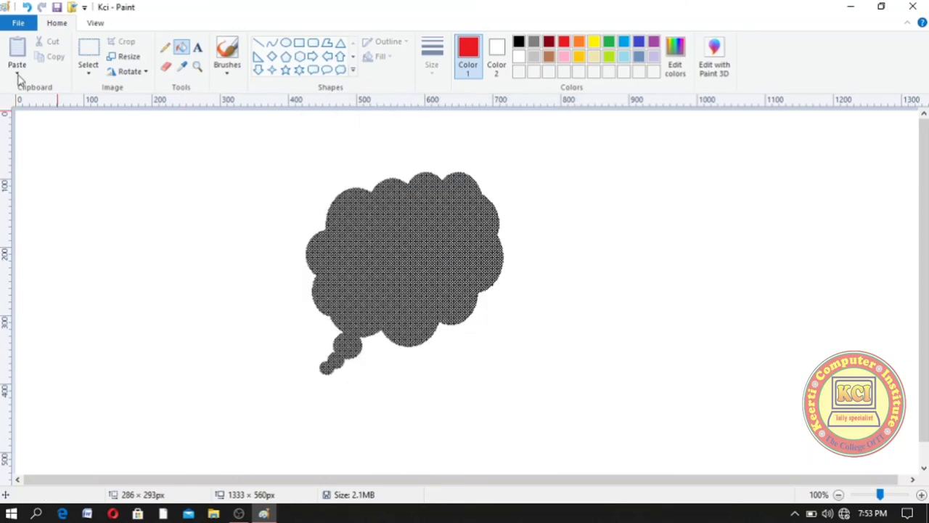
Exit Paint without saving the changes to Kci.bmp
click(18, 24)
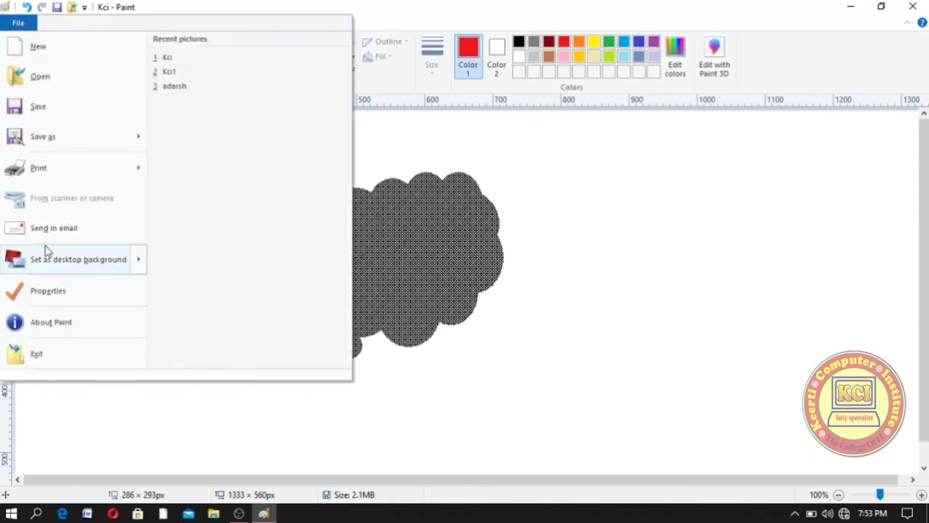
click(36, 354)
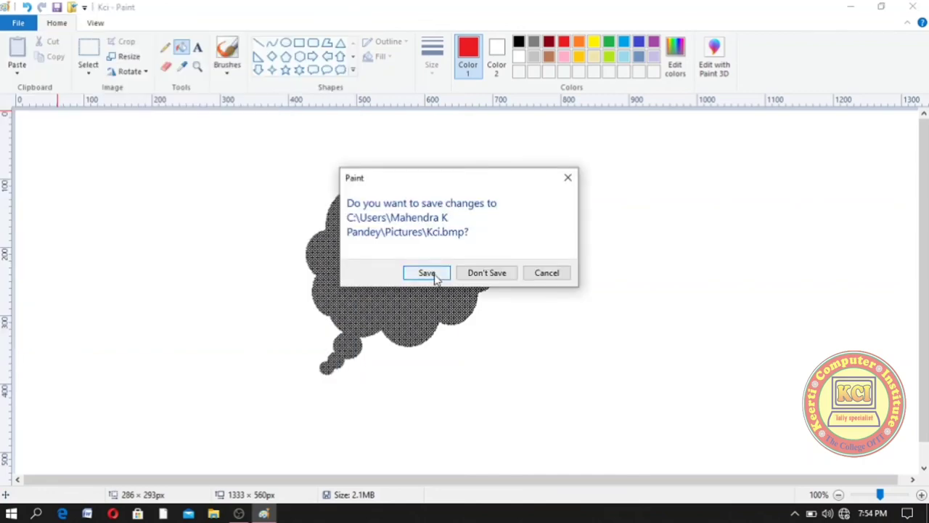
click(476, 275)
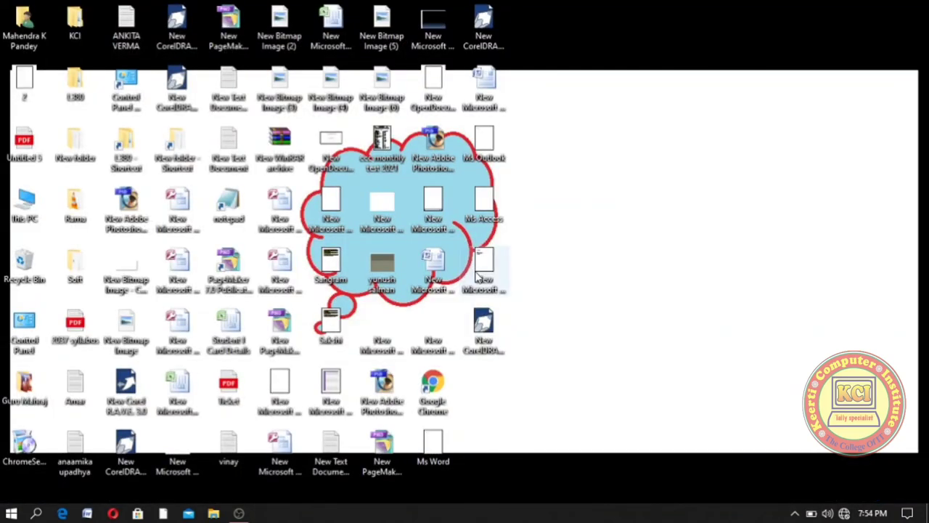